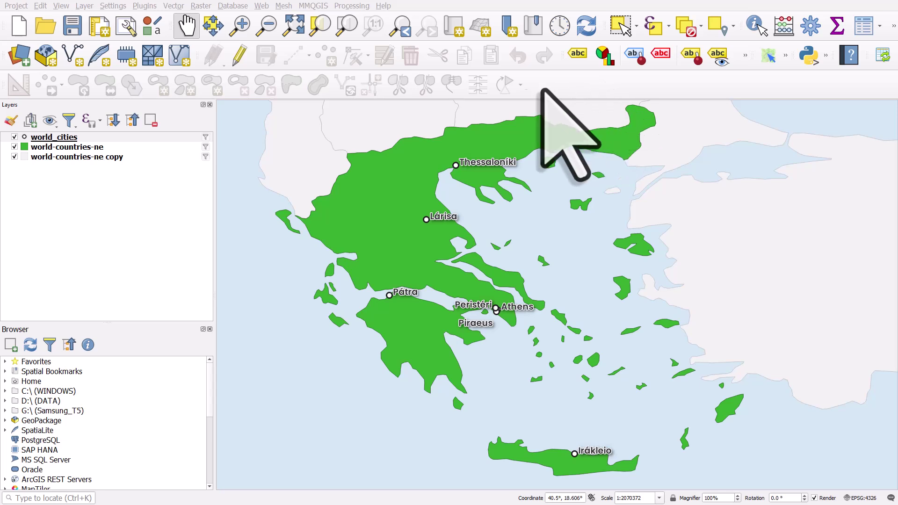
Examine the provider filter expression on the world-countries-ne layer
{"action": "left_click", "coordinate": [14, 136]}
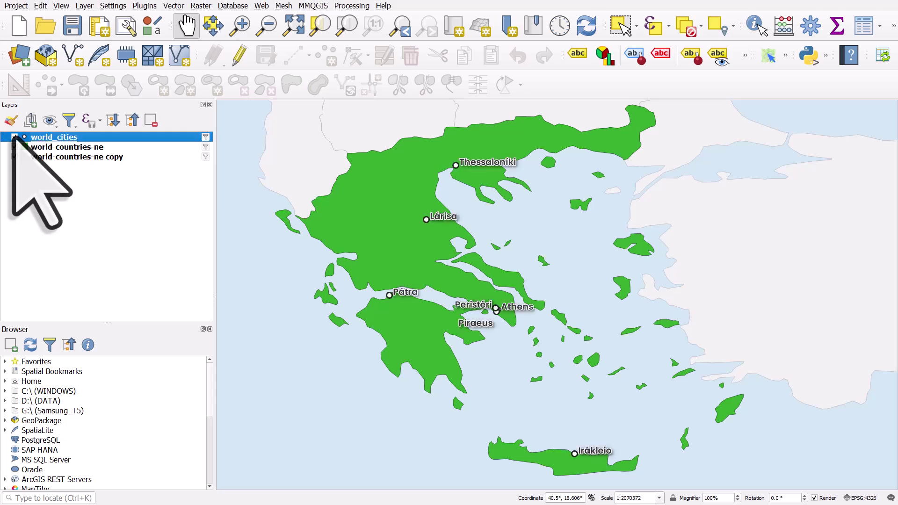
{"action": "left_click", "coordinate": [14, 146]}
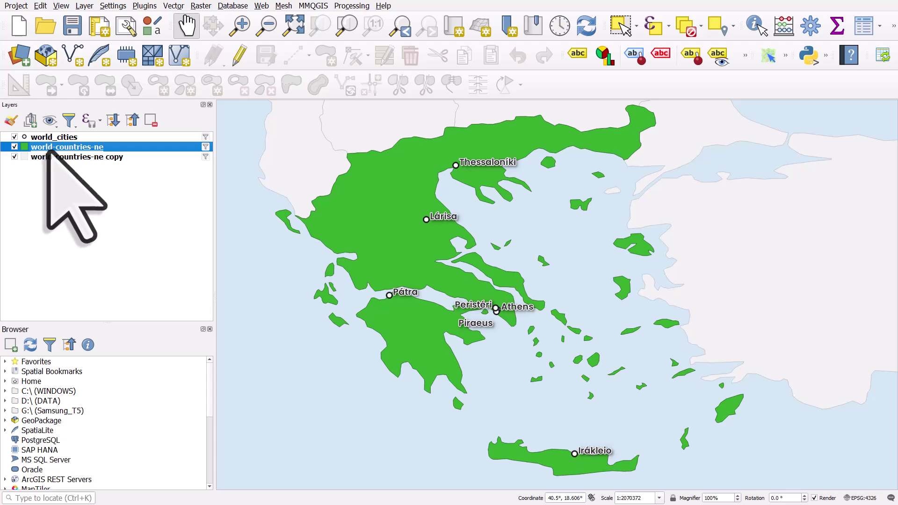
{"action": "left_click", "coordinate": [14, 146]}
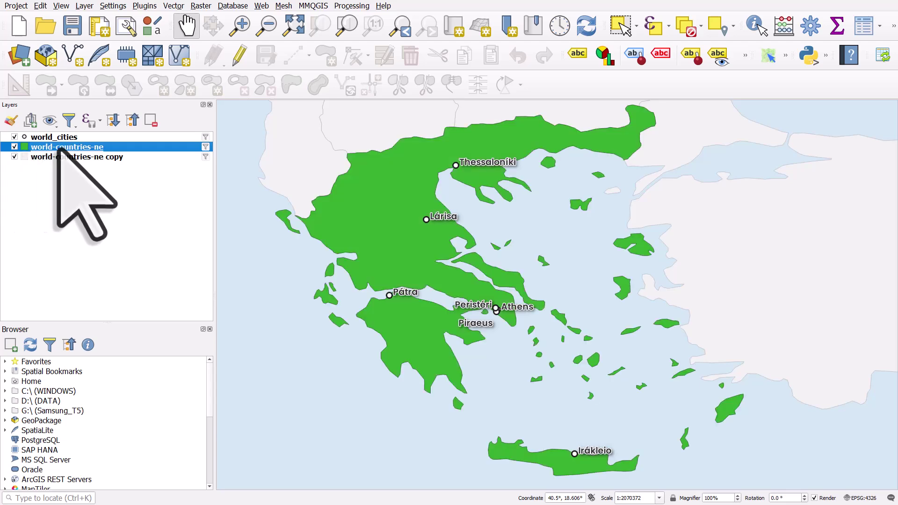
{"action": "left_click", "coordinate": [205, 146]}
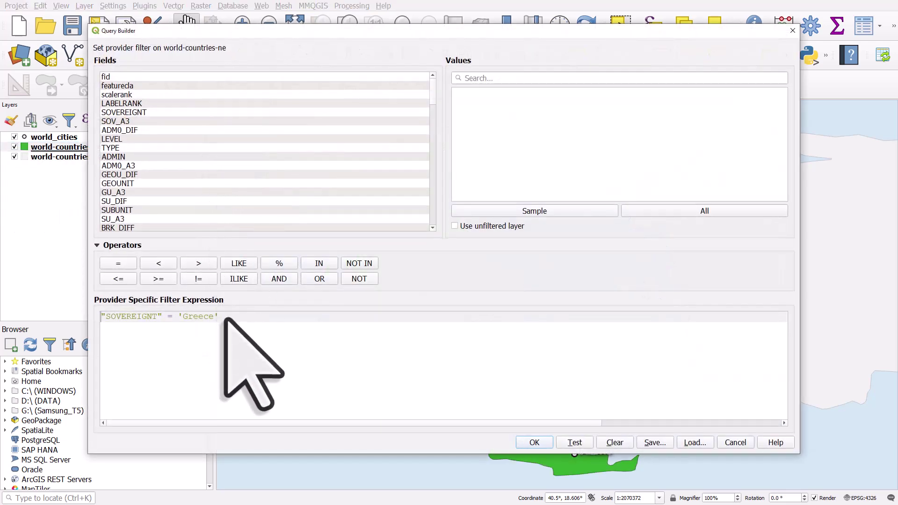
{"action": "left_click", "coordinate": [534, 442]}
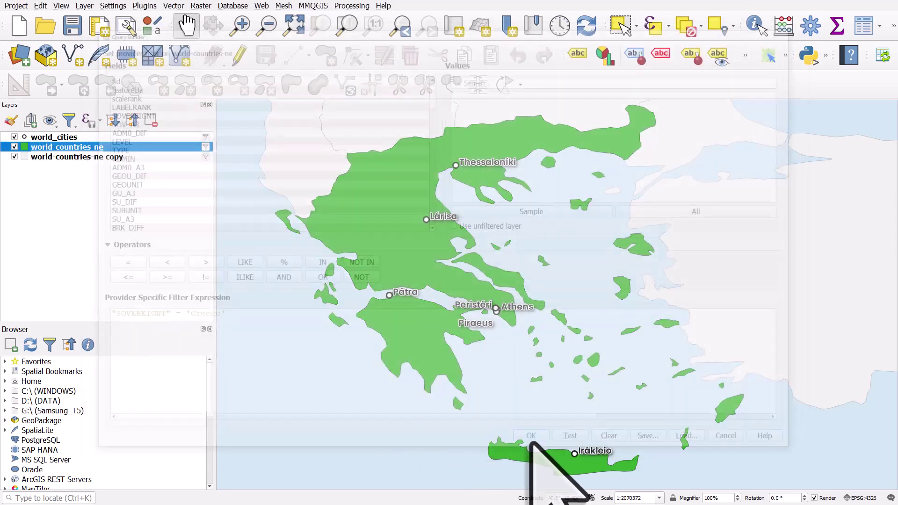
Temporarily hide the world-countries-ne layer and examine the filter expression on the world-countries-ne copy layer
{"action": "left_click", "coordinate": [14, 146]}
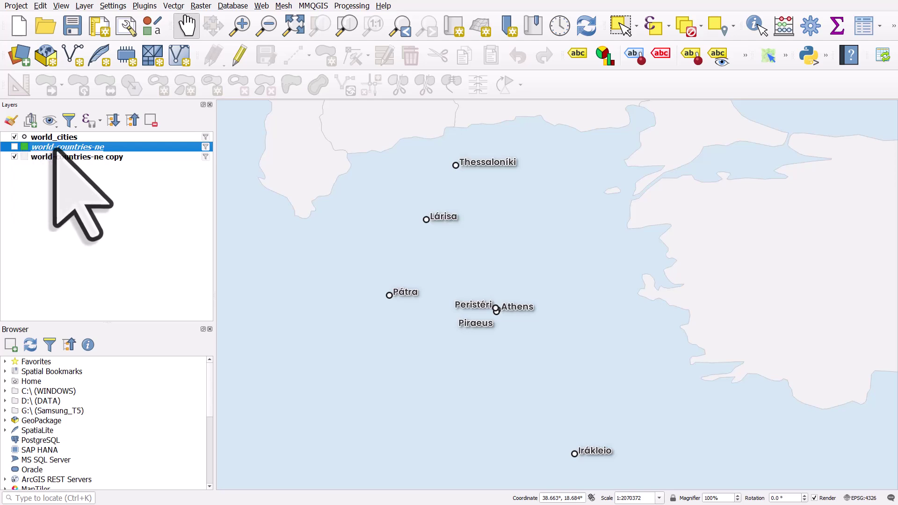
{"action": "left_click", "coordinate": [205, 157]}
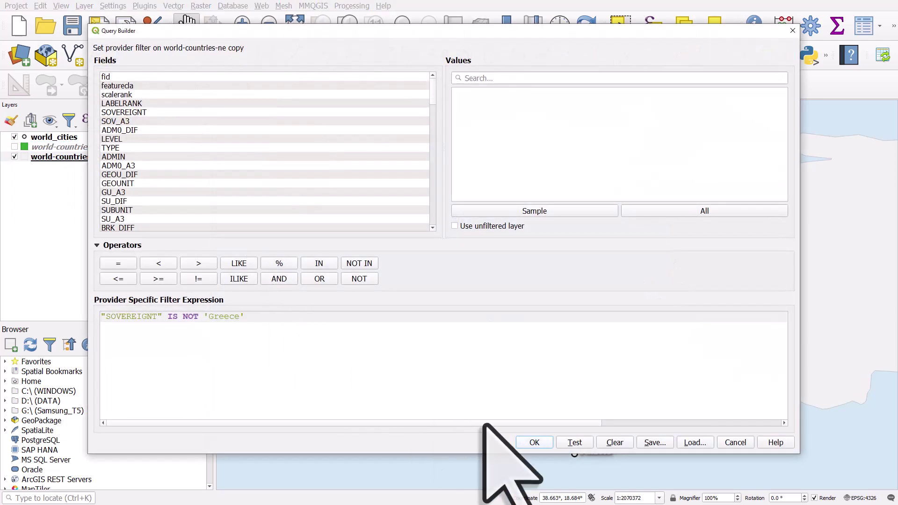
{"action": "left_click", "coordinate": [529, 443]}
{"action": "left_click", "coordinate": [14, 146]}
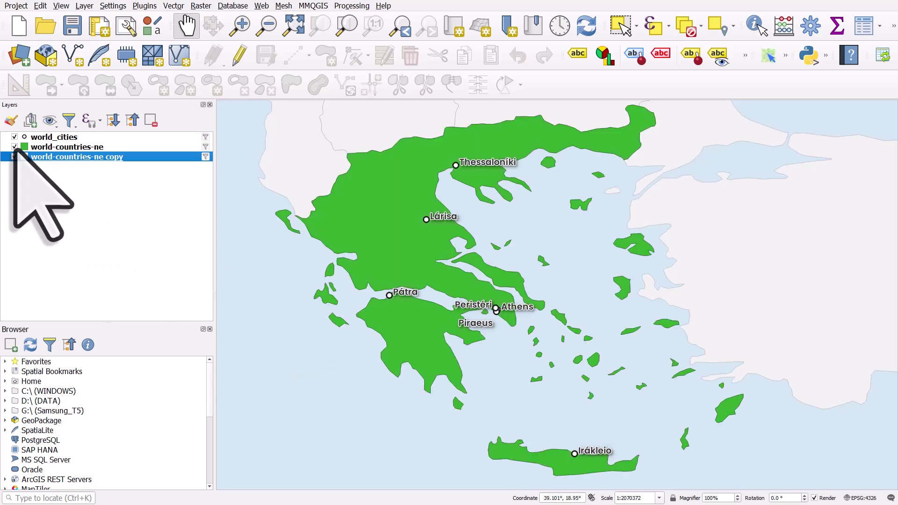
Examine the country and population filter expression on the world_cities layer
{"action": "left_click", "coordinate": [51, 139]}
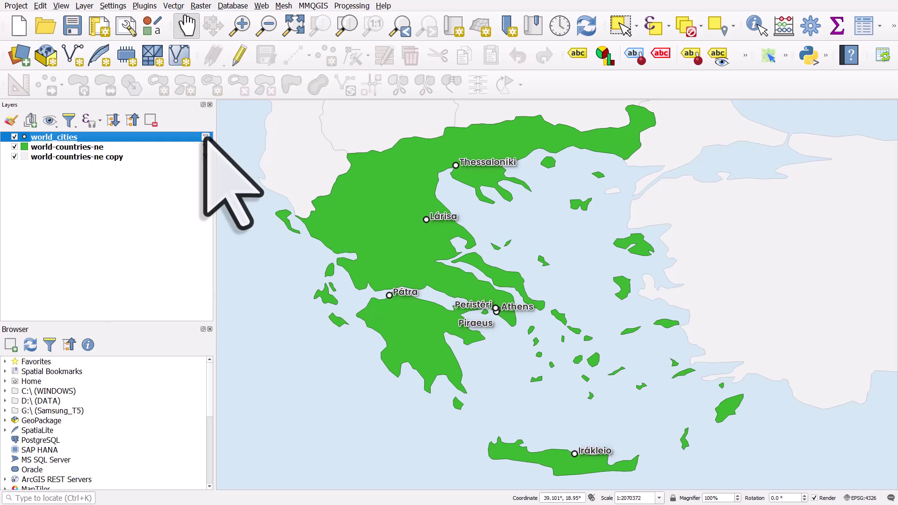
{"action": "left_click", "coordinate": [205, 137]}
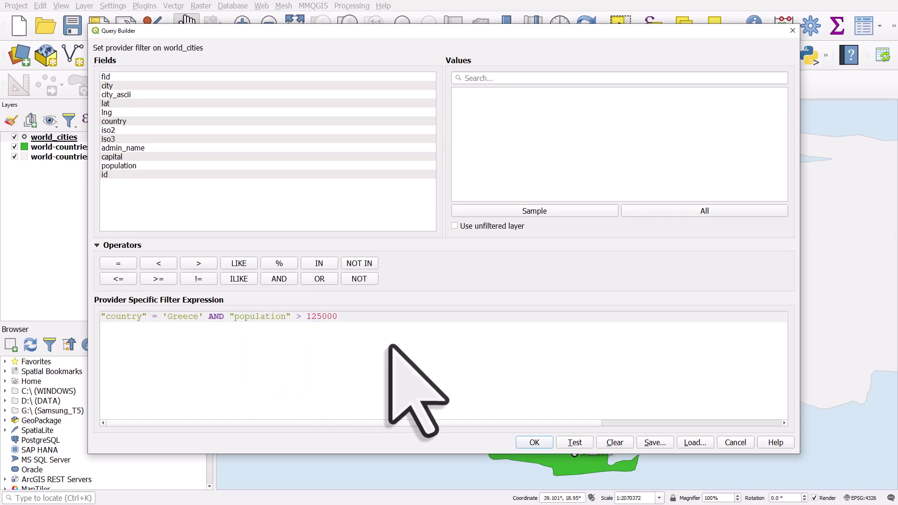
{"action": "left_click", "coordinate": [532, 442]}
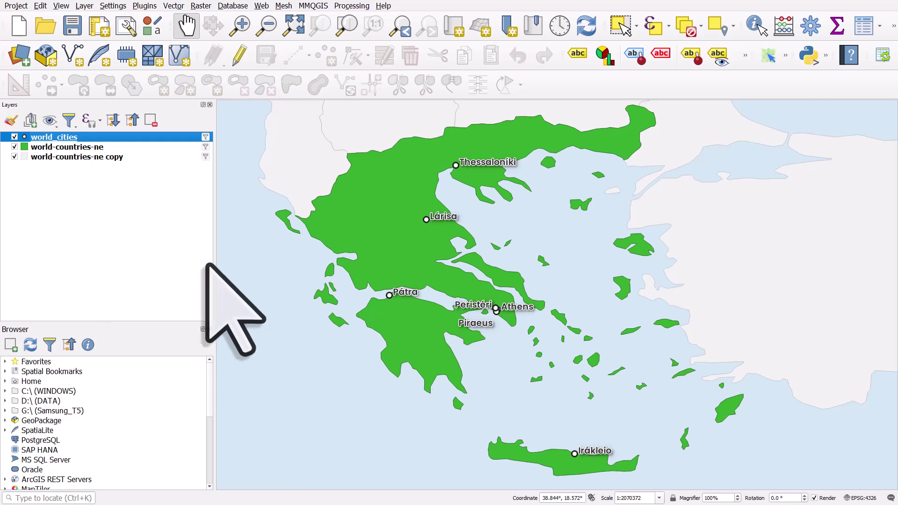
Enable single labels on the world-countries-ne layer using the NAME field
{"action": "left_click", "coordinate": [41, 146]}
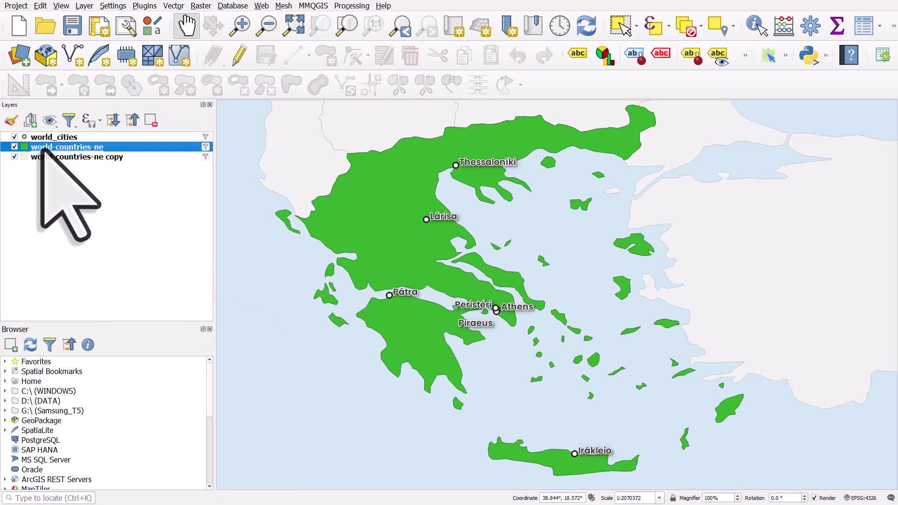
{"action": "double_click", "coordinate": [75, 149]}
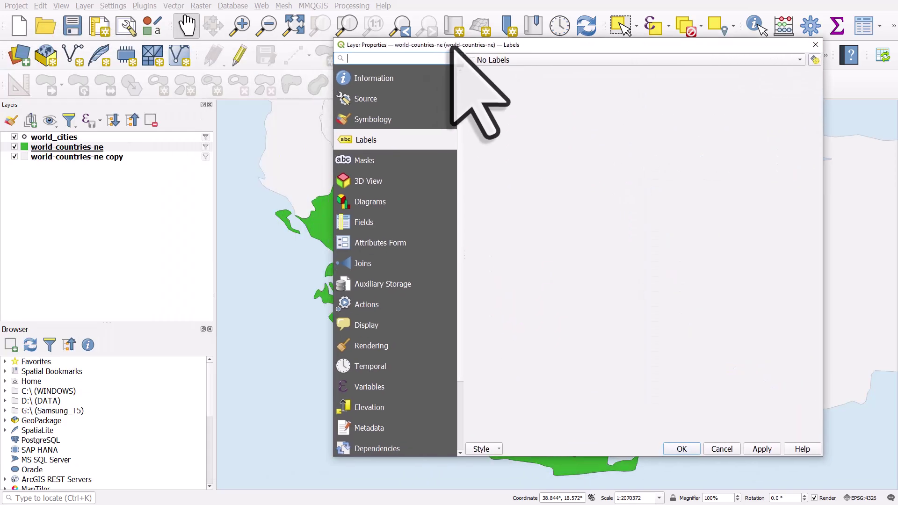
{"action": "left_click", "coordinate": [514, 55]}
{"action": "left_click", "coordinate": [515, 69]}
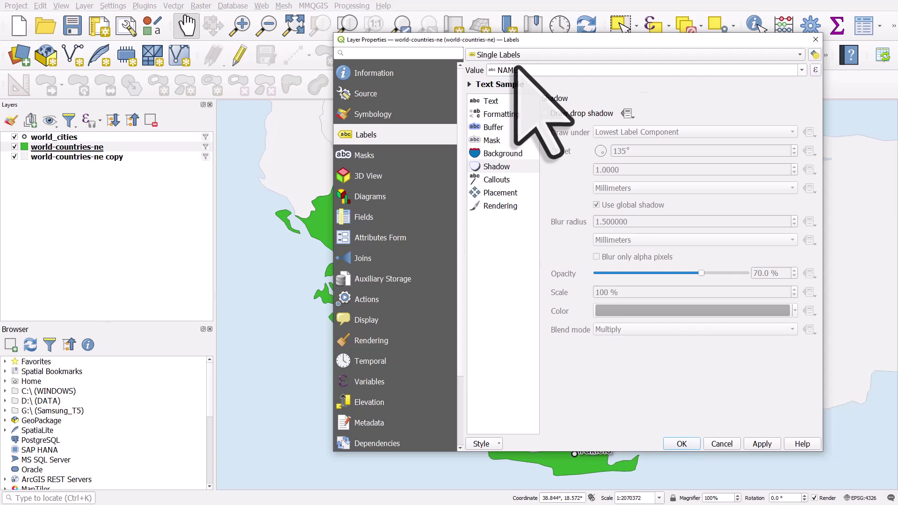
Format the country label text in Poppins, Bold style, at a size of 18 points
{"action": "left_click", "coordinate": [490, 100]}
{"action": "double_click", "coordinate": [636, 173]}
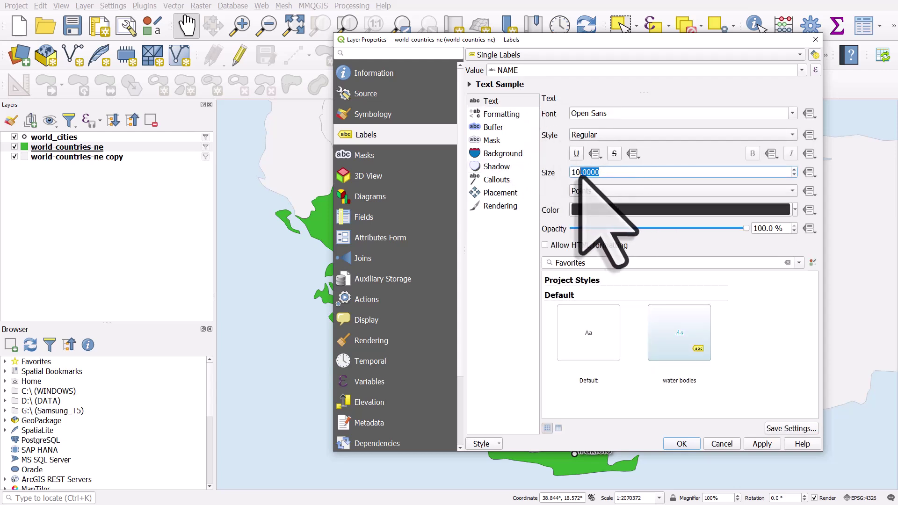
{"action": "type", "text": "18"}
{"action": "left_click", "coordinate": [777, 134]}
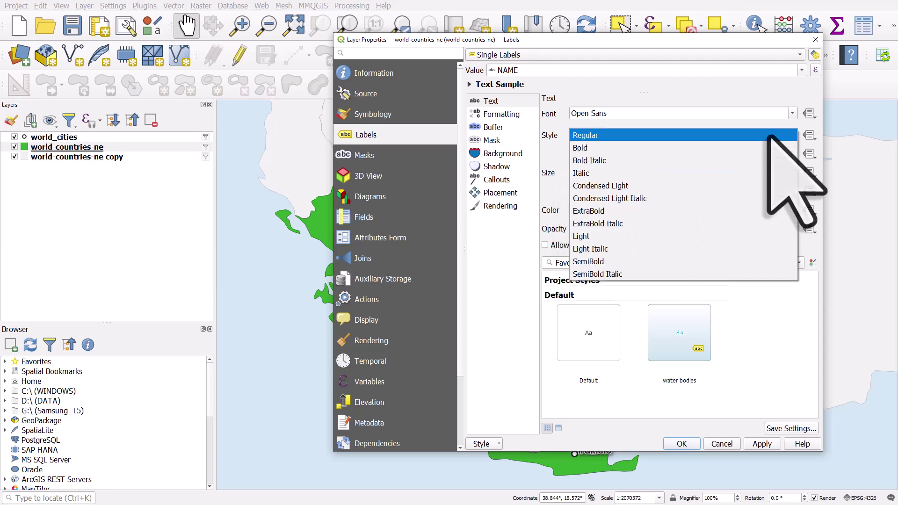
{"action": "left_click", "coordinate": [699, 148]}
{"action": "triple_click", "coordinate": [580, 114]}
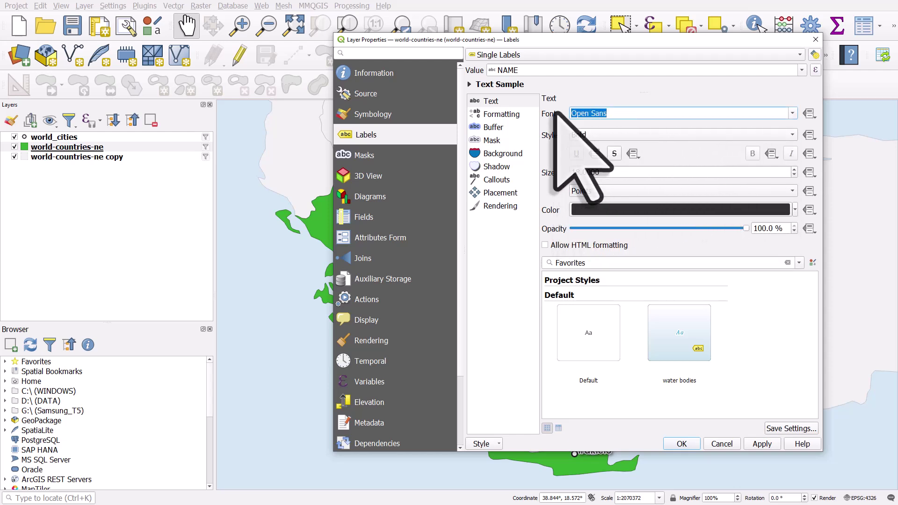
{"action": "type", "text": "poppins"}
Set the label text color by sampling the green of the country fill on the map
{"action": "left_click", "coordinate": [794, 211]}
{"action": "left_click", "coordinate": [795, 210]}
{"action": "left_click", "coordinate": [795, 210]}
{"action": "left_click", "coordinate": [794, 211]}
{"action": "left_click", "coordinate": [794, 210]}
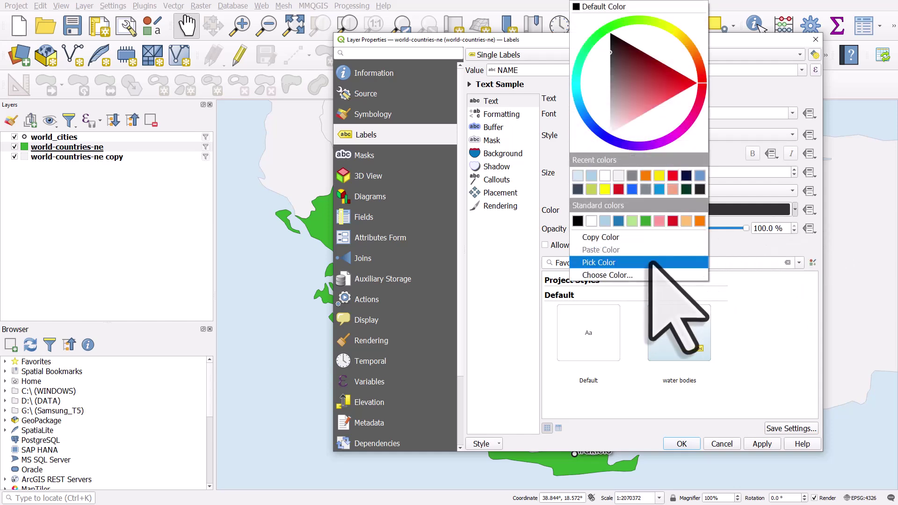
{"action": "left_click", "coordinate": [676, 260]}
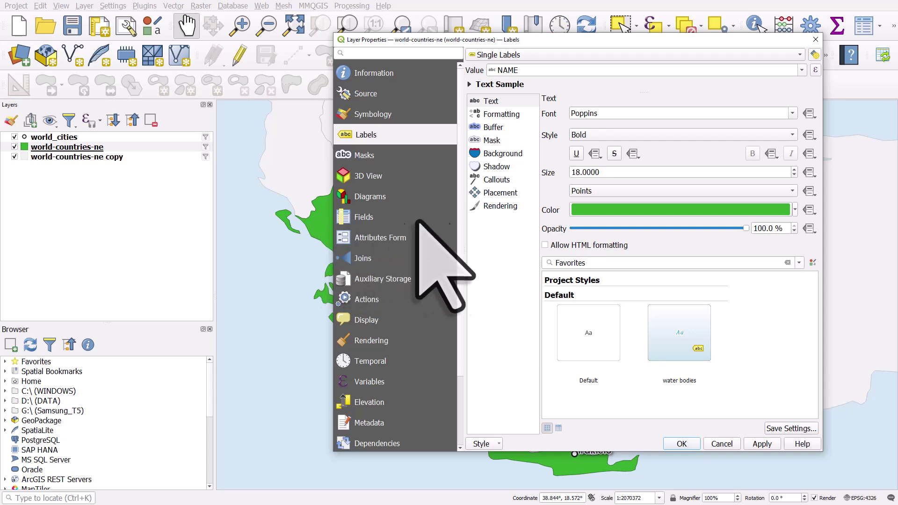
Darken the green label color to a brightness value of about 38% and apply the label settings
{"action": "left_click", "coordinate": [573, 210]}
{"action": "left_click_drag", "start_coordinate": [234, 50], "coordinate": [376, 127]}
{"action": "left_click_drag", "start_coordinate": [390, 185], "coordinate": [349, 186]}
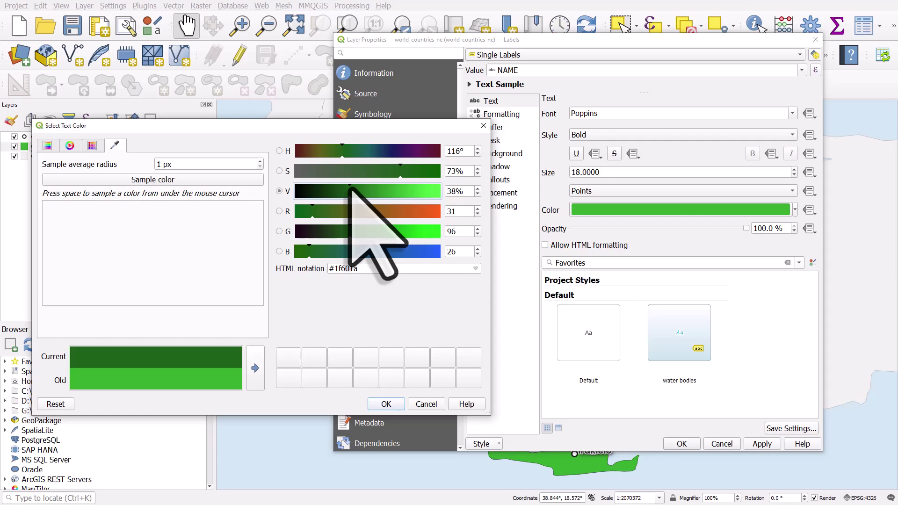
{"action": "left_click", "coordinate": [386, 404]}
{"action": "left_click", "coordinate": [666, 445]}
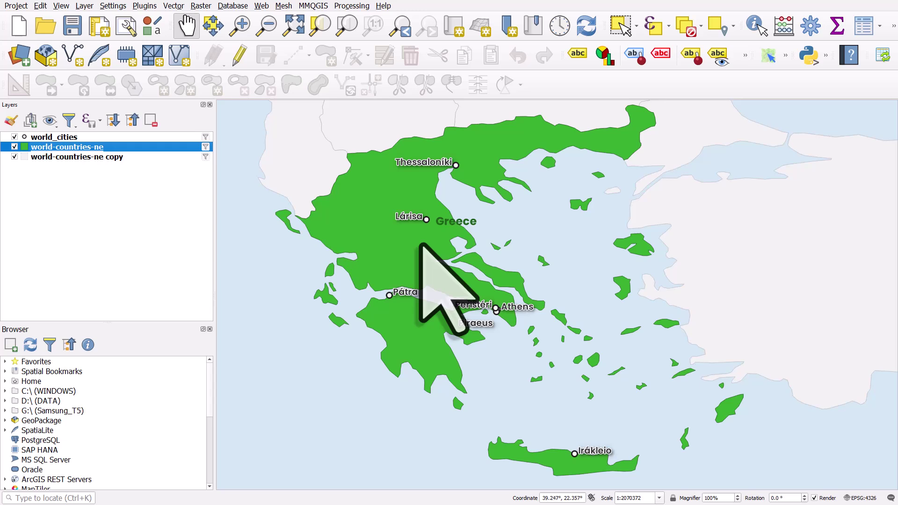
Make the country label uppercase by changing its label value to the expression upper(NAME), leaving the type case at No Change
{"action": "double_click", "coordinate": [109, 147]}
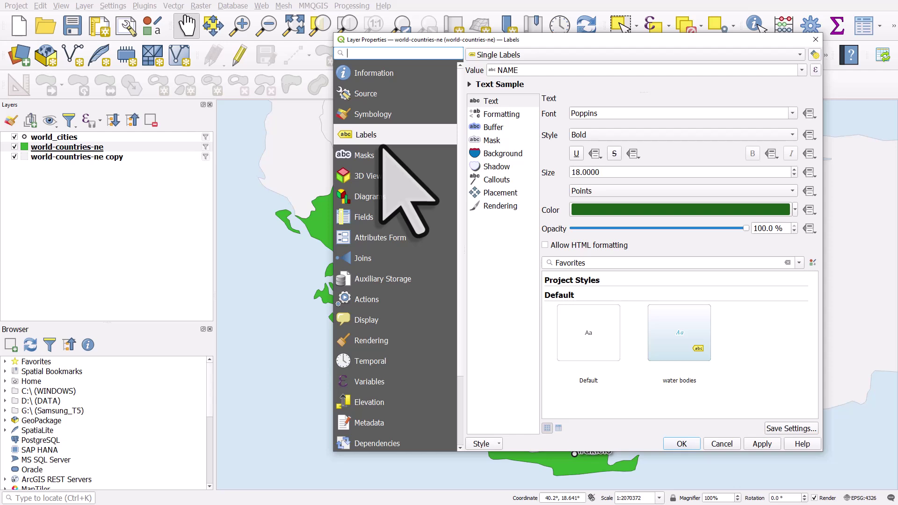
{"action": "left_click", "coordinate": [520, 118]}
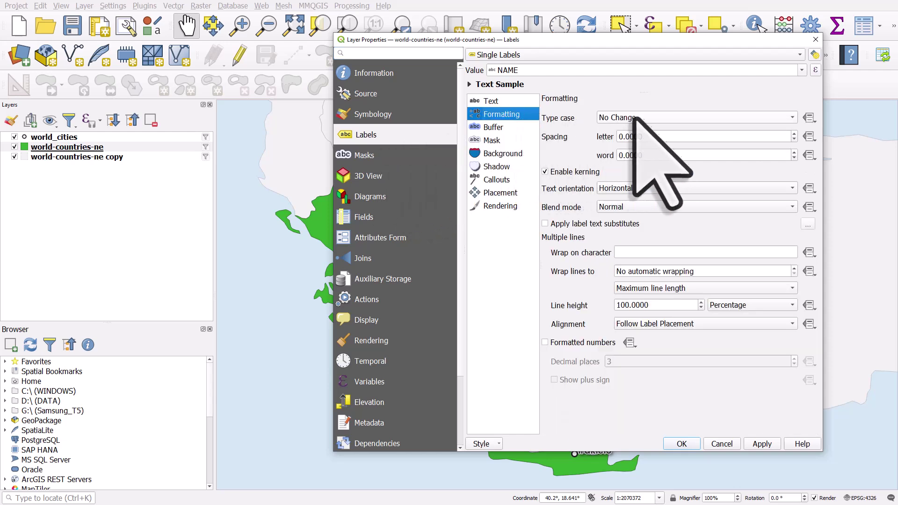
{"action": "left_click", "coordinate": [652, 118]}
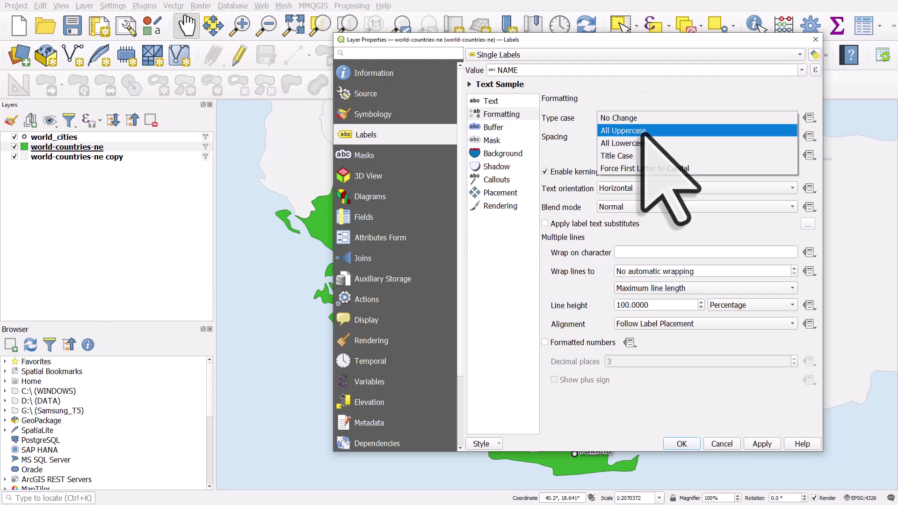
{"action": "left_click", "coordinate": [655, 118]}
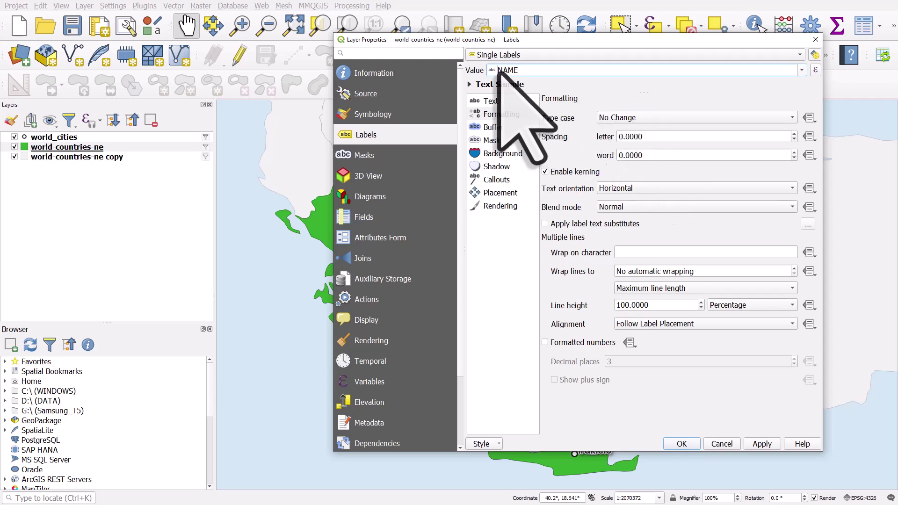
{"action": "type", "text": "upper("}
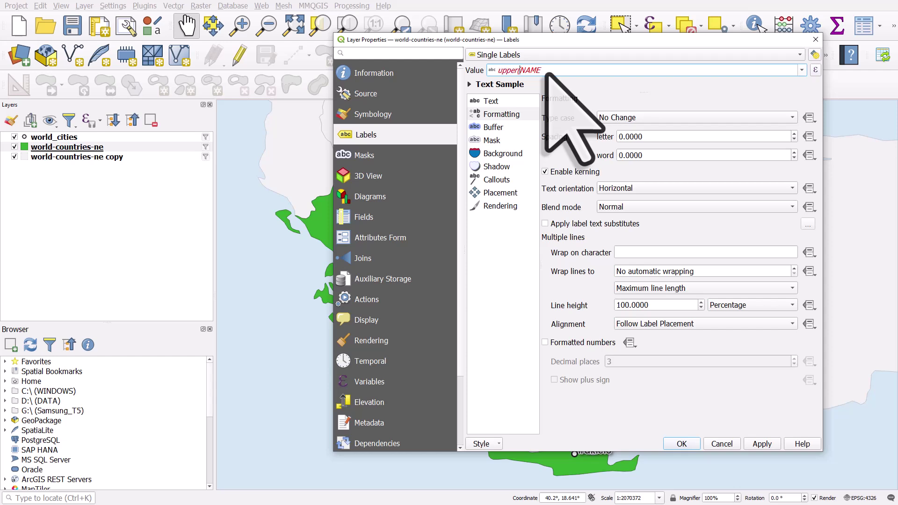
{"action": "left_click", "coordinate": [546, 72]}
{"action": "type", "text": ")"}
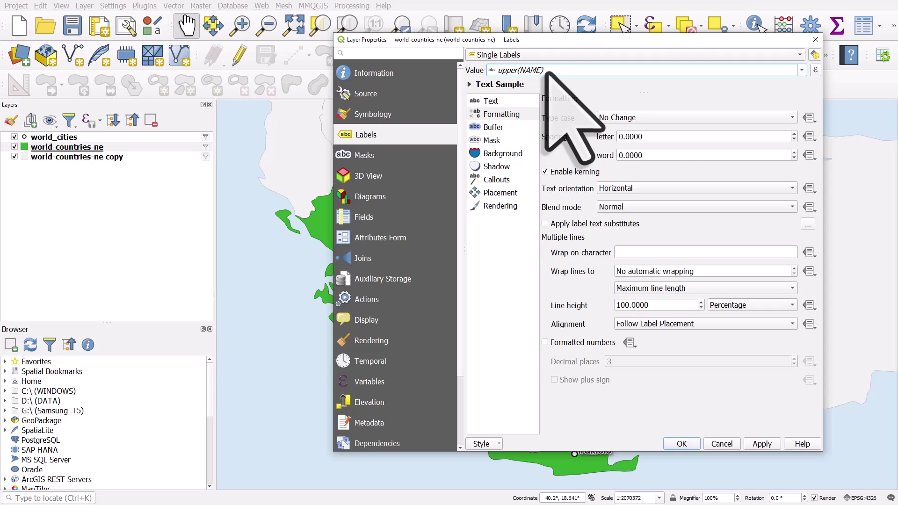
{"action": "left_click", "coordinate": [684, 443]}
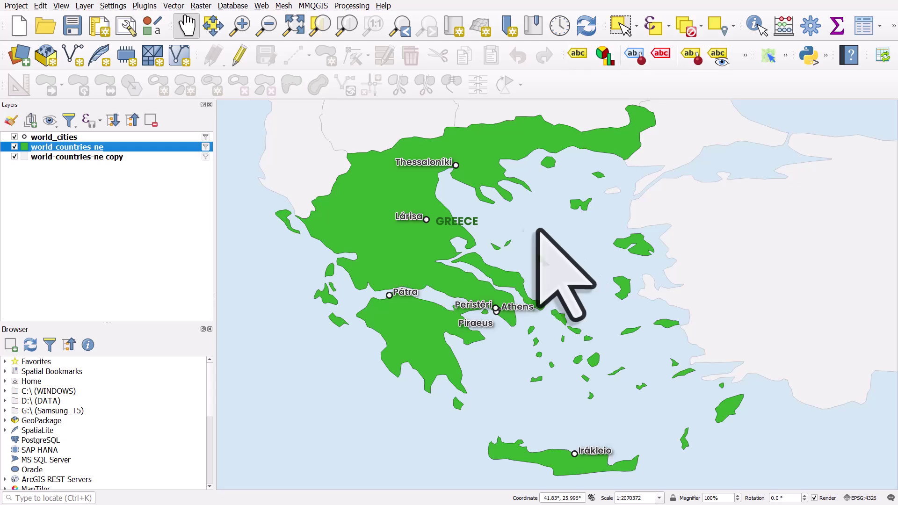
Check in the list of toolbars whether the Label Toolbar is enabled
{"action": "left_click", "coordinate": [61, 5]}
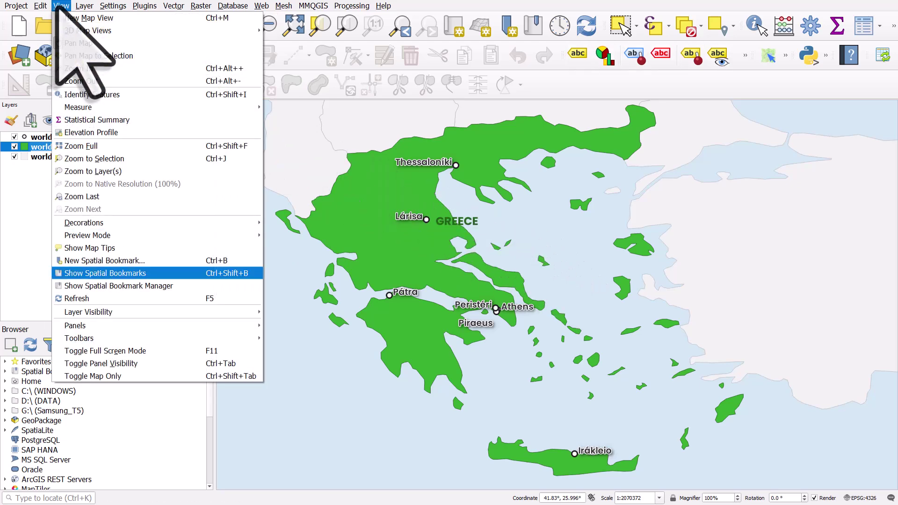
{"action": "key", "text": "Down"}
{"action": "key", "text": "Down"}
{"action": "key", "text": "Down"}
{"action": "key", "text": "Down"}
{"action": "key", "text": "Down"}
{"action": "key", "text": "Right"}
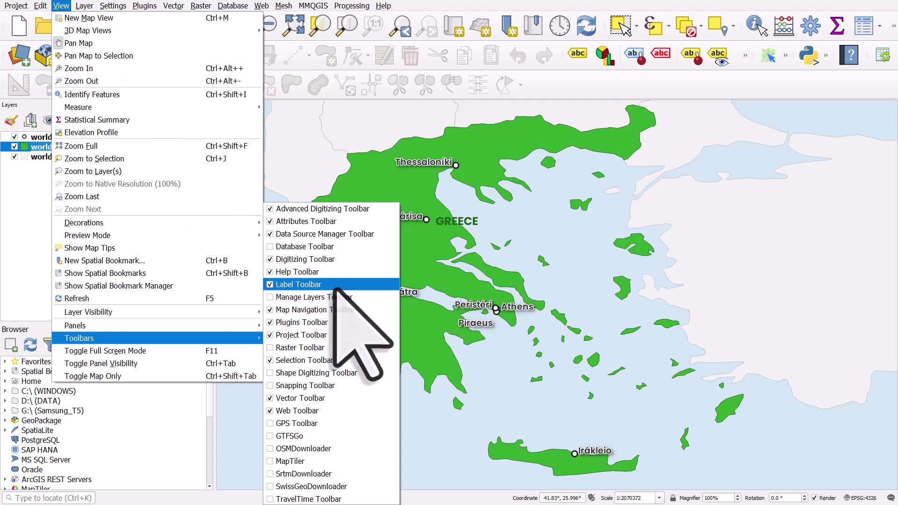
{"action": "left_click", "coordinate": [610, 88]}
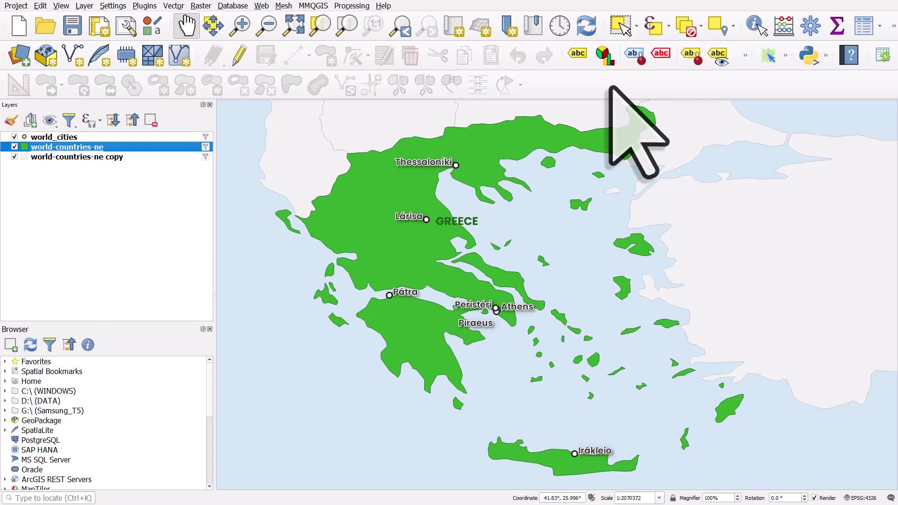
Pick the GREECE label with the Move Label tool and accept fid as the primary key for auxiliary storage
{"action": "left_click", "coordinate": [745, 58]}
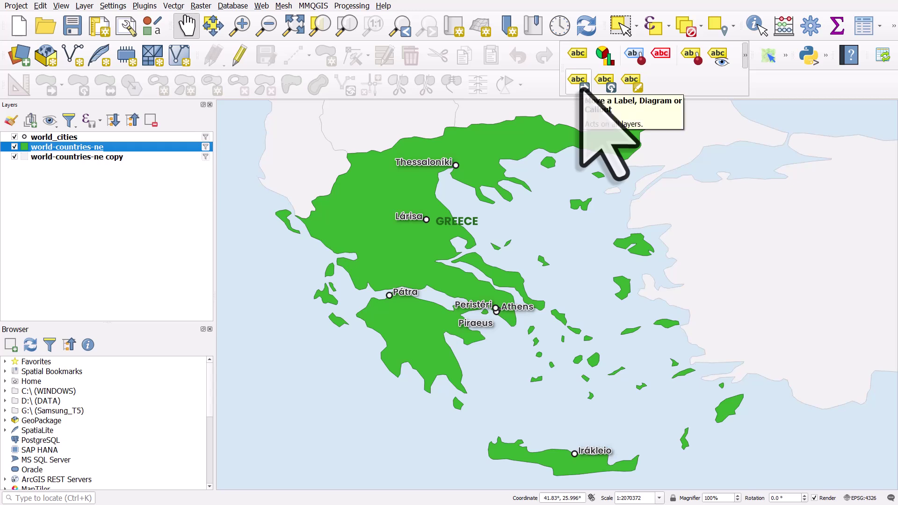
{"action": "left_click", "coordinate": [580, 87]}
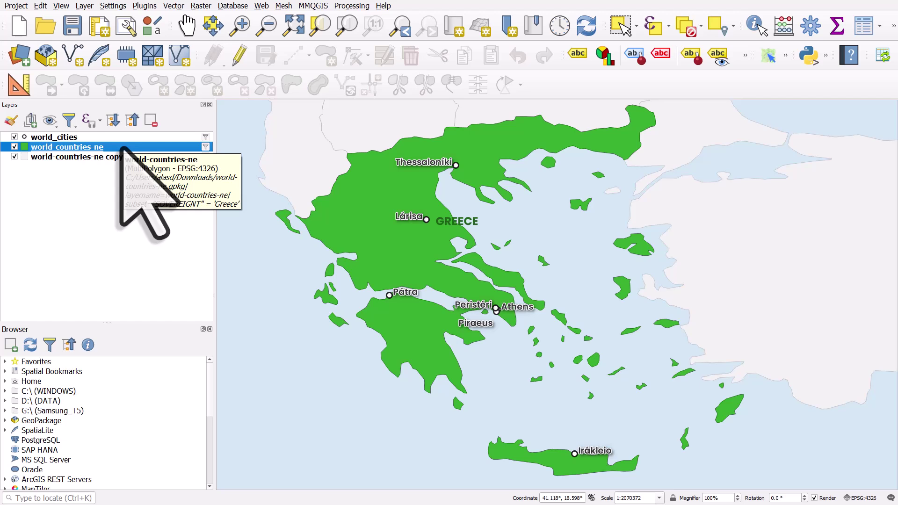
{"action": "left_click", "coordinate": [466, 224]}
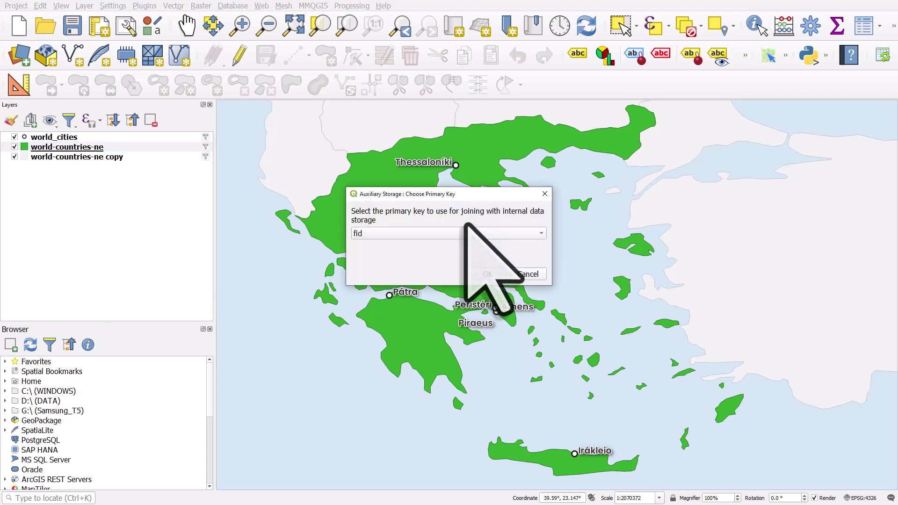
{"action": "left_click", "coordinate": [486, 273]}
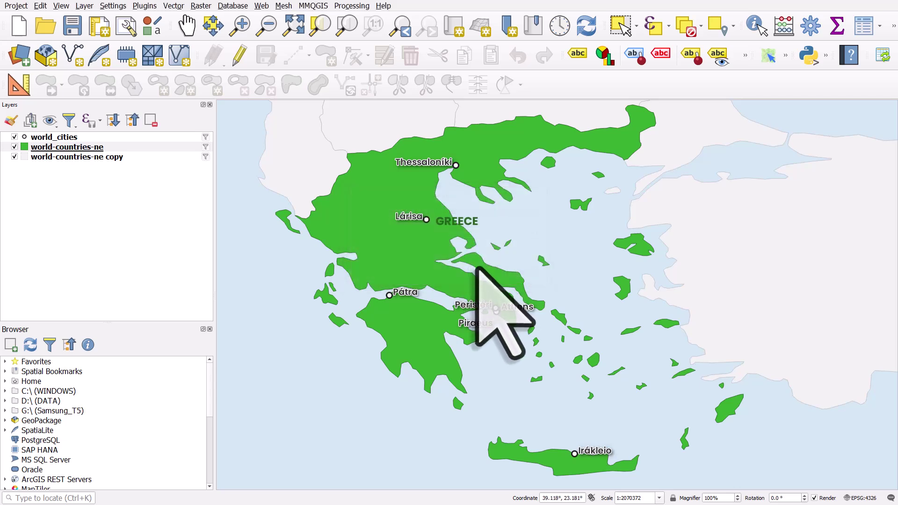
Reposition the GREECE label on the central mainland, between the Lárisa and Pátra city labels
{"action": "left_click", "coordinate": [399, 252]}
{"action": "left_click", "coordinate": [398, 251]}
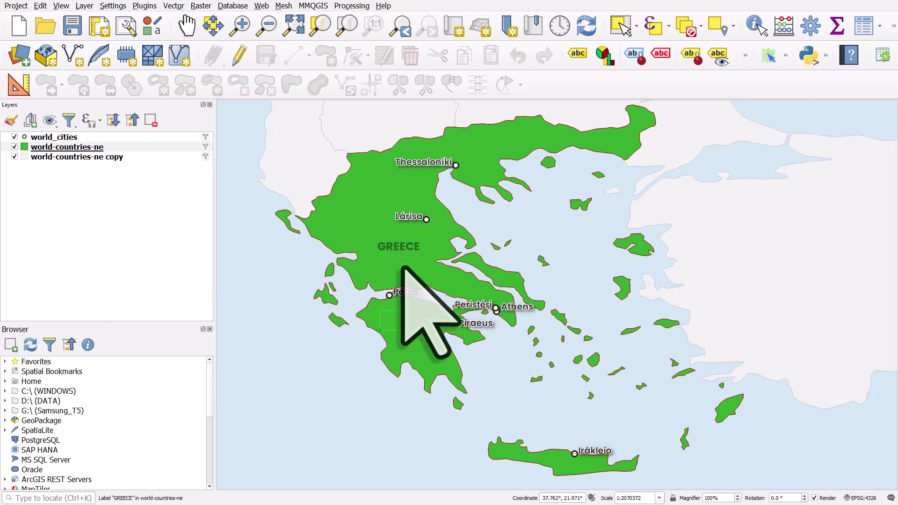
{"action": "left_click", "coordinate": [412, 328]}
{"action": "left_click", "coordinate": [413, 328]}
{"action": "left_click", "coordinate": [398, 243]}
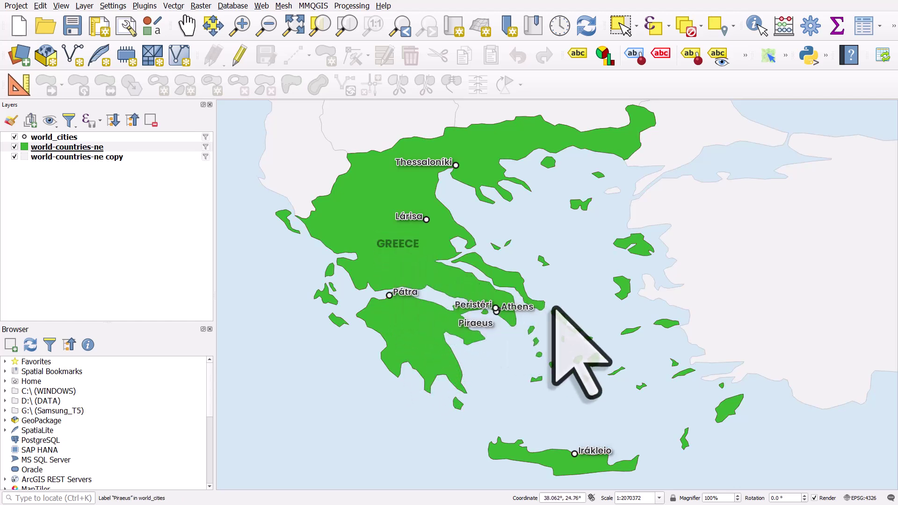
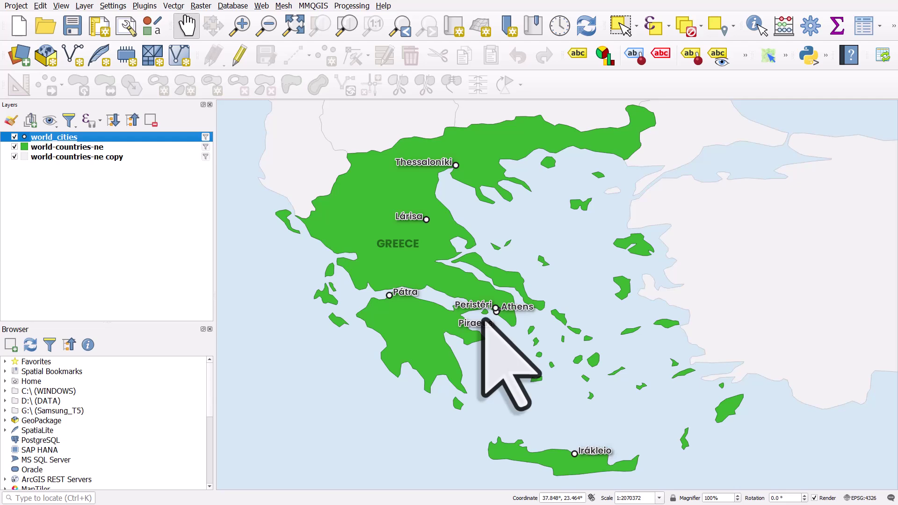
Copy the city value Peristéri from the world_cities attribute table and close the table
{"action": "left_click", "coordinate": [861, 29]}
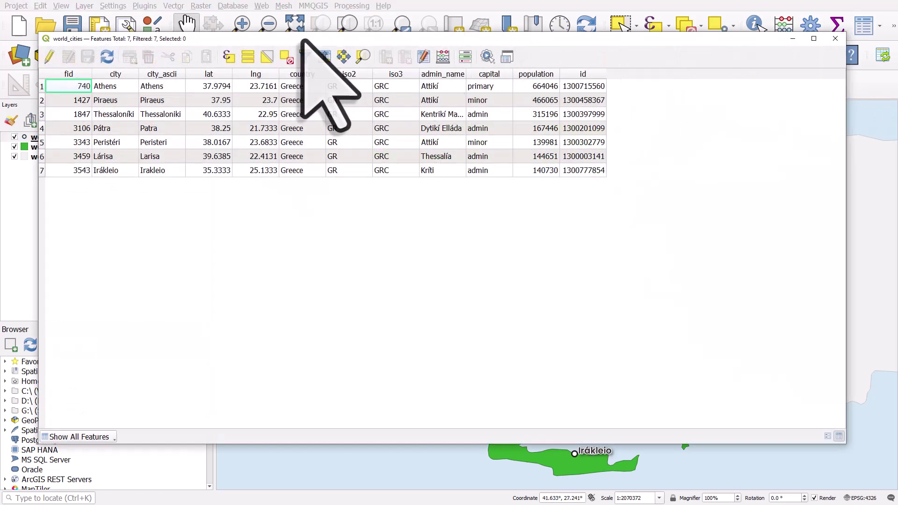
{"action": "left_click_drag", "start_coordinate": [302, 39], "coordinate": [315, 79]}
{"action": "left_click", "coordinate": [124, 180]}
{"action": "left_click", "coordinate": [125, 208]}
{"action": "left_click", "coordinate": [126, 181]}
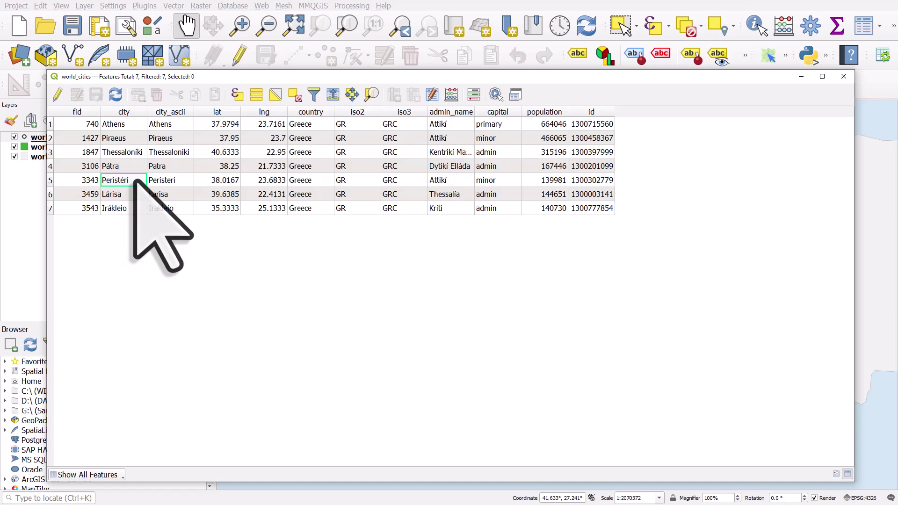
{"action": "right_click", "coordinate": [125, 181]}
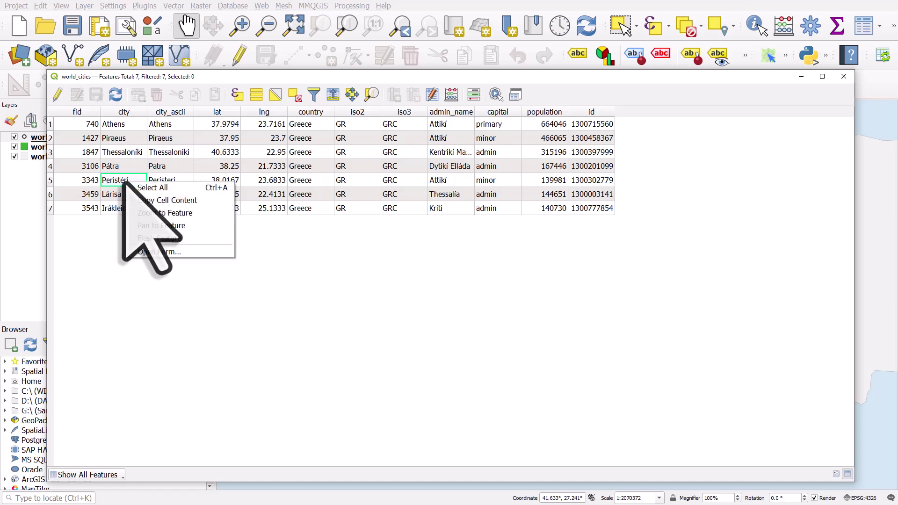
{"action": "left_click", "coordinate": [151, 201]}
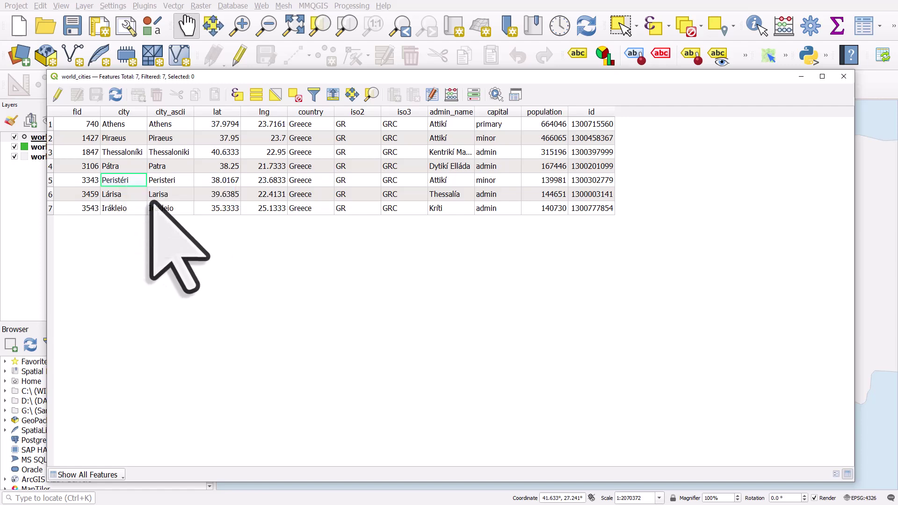
{"action": "left_click", "coordinate": [843, 76]}
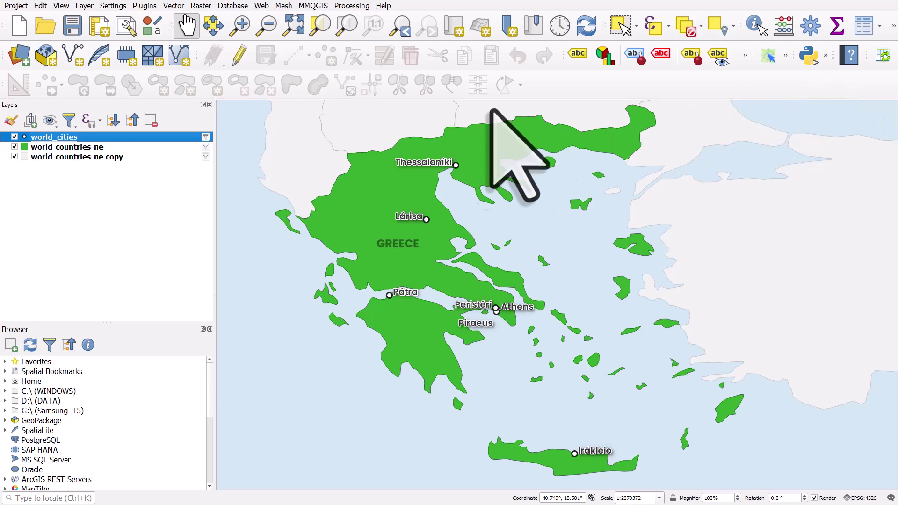
Extend the world_cities provider filter expression with the condition AND "city" IS NOT 'Peristéri'
{"action": "left_click", "coordinate": [204, 137]}
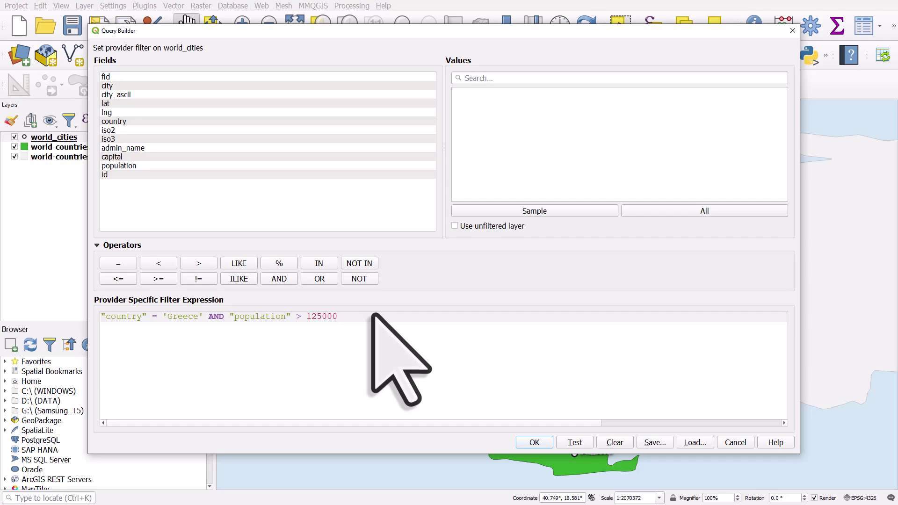
{"action": "left_click", "coordinate": [277, 279]}
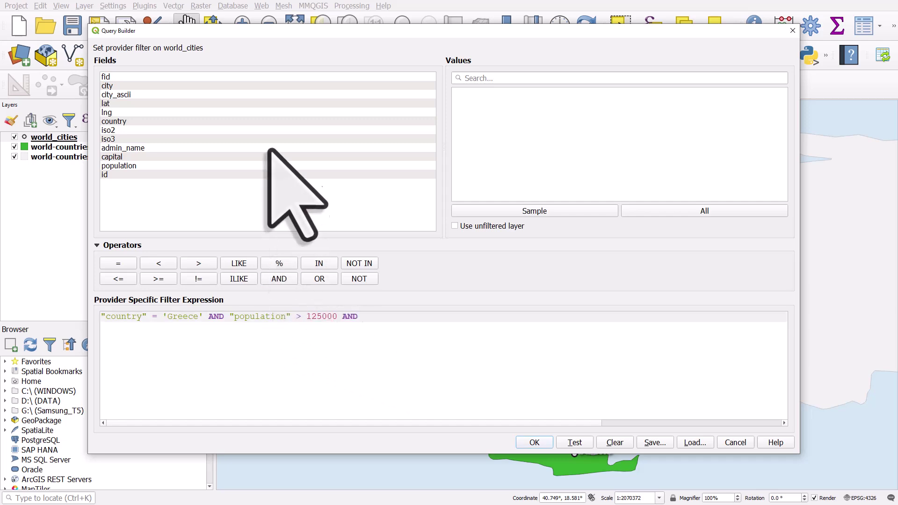
{"action": "double_click", "coordinate": [267, 85]}
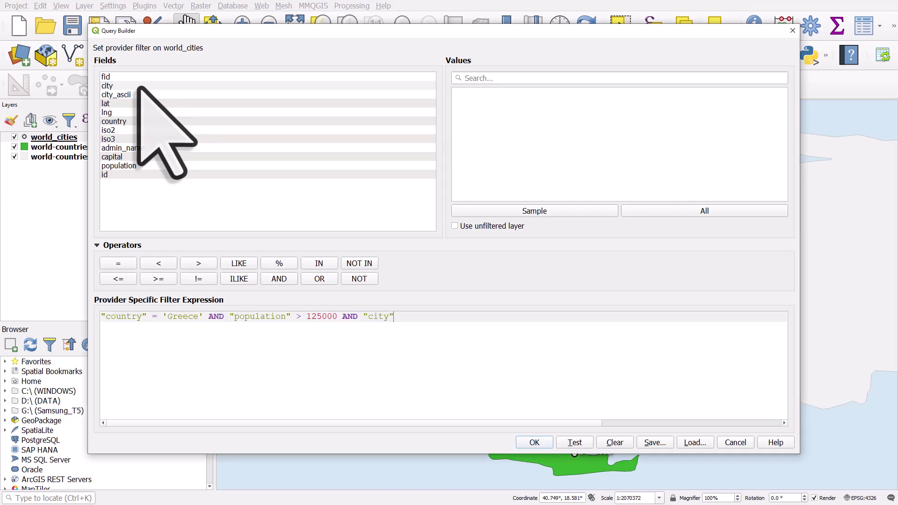
{"action": "type", "text": "IS NO"}
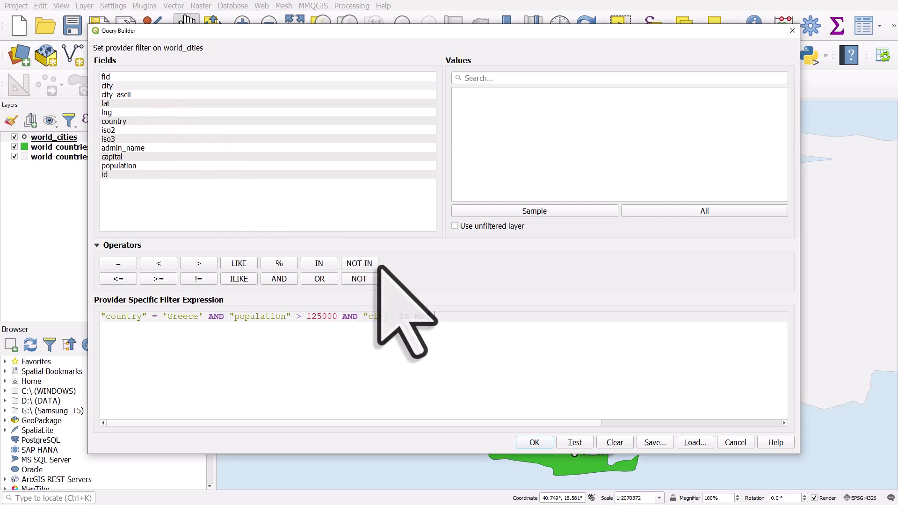
{"action": "type", "text": "T"}
{"action": "key", "text": "ctrl+v"}
{"action": "type", "text": "'"}
{"action": "left_click", "coordinate": [434, 318]}
{"action": "type", "text": "'"}
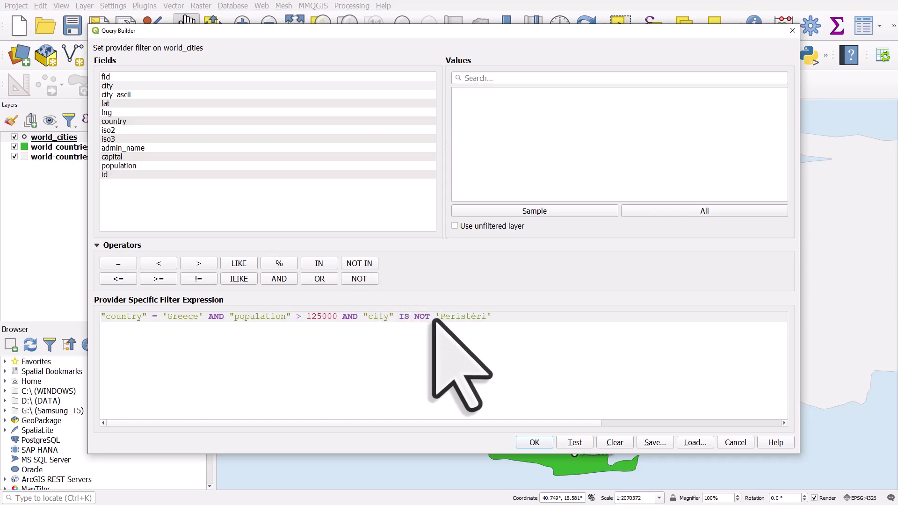
Test the extended filter expression and apply it to the world_cities layer
{"action": "left_click_drag", "start_coordinate": [495, 27], "coordinate": [501, 2]}
{"action": "left_click_drag", "start_coordinate": [506, 323], "coordinate": [516, 271]}
{"action": "left_click", "coordinate": [568, 264]}
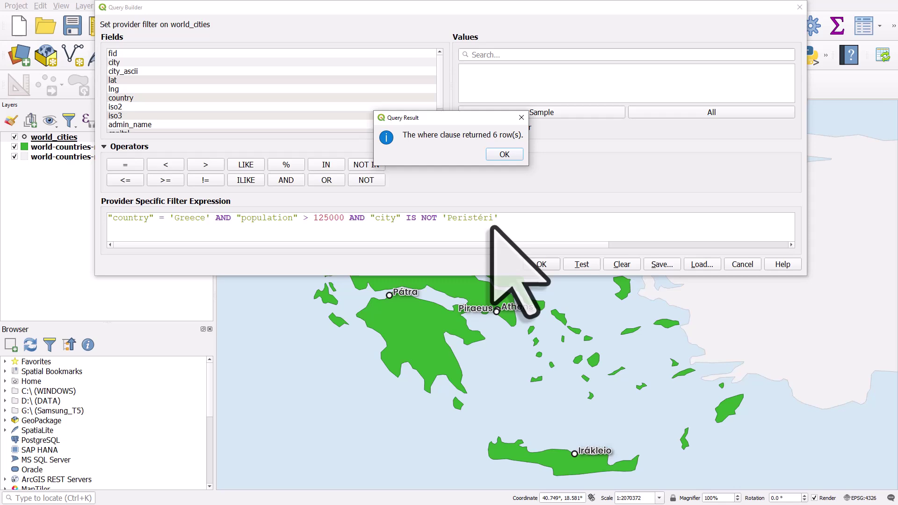
{"action": "left_click", "coordinate": [504, 155]}
{"action": "left_click", "coordinate": [543, 264]}
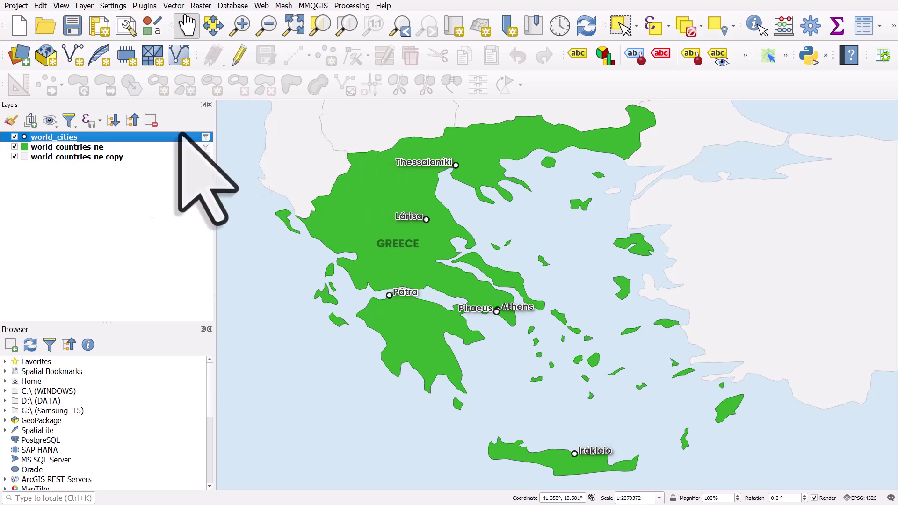
Open the label placement settings of world_cities, with the properties dialog moved and shrunk to uncover more of the map
{"action": "double_click", "coordinate": [91, 138]}
{"action": "left_click_drag", "start_coordinate": [527, 38], "coordinate": [199, 23]}
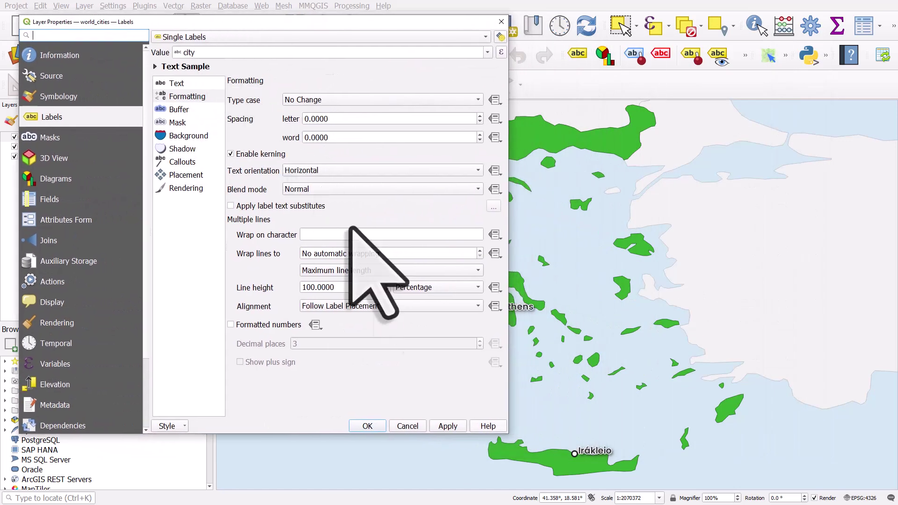
{"action": "left_click_drag", "start_coordinate": [505, 436], "coordinate": [415, 421]}
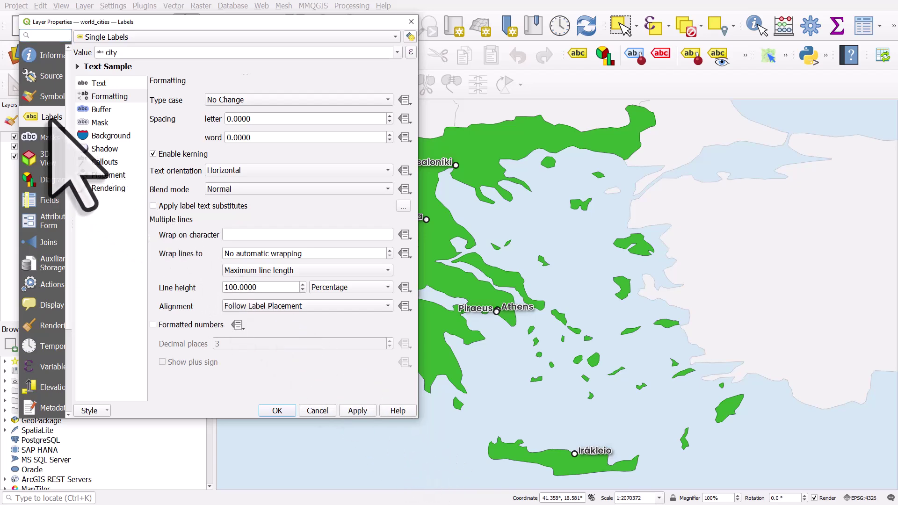
{"action": "left_click", "coordinate": [104, 178]}
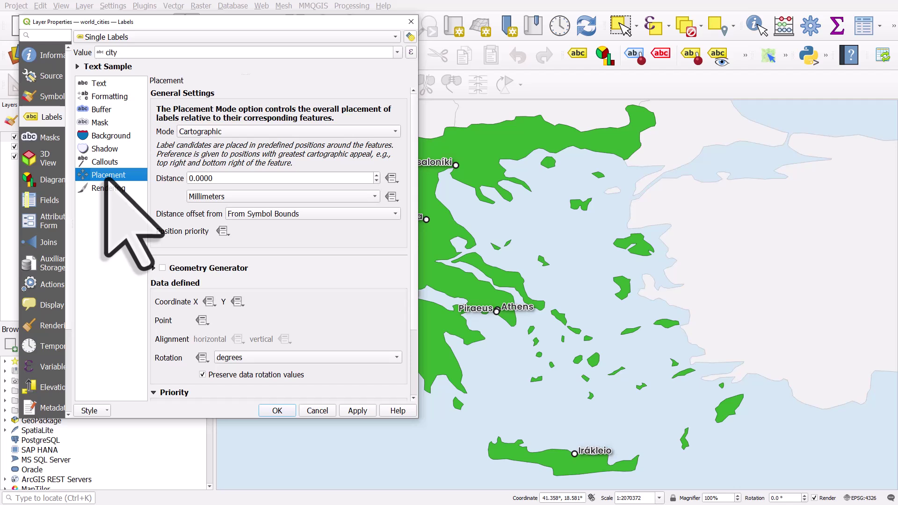
{"action": "left_click", "coordinate": [237, 132]}
{"action": "left_click", "coordinate": [236, 133]}
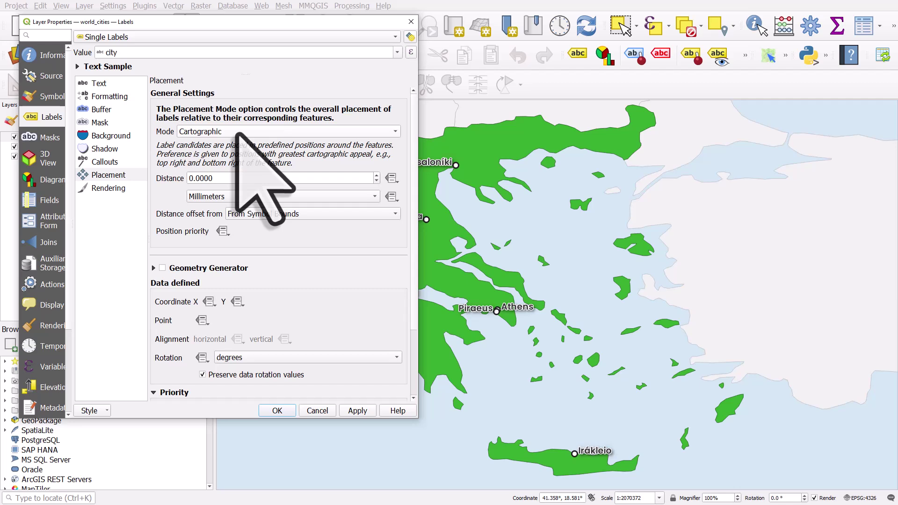
Try a label distance of 1.5 mm for the city labels and apply it
{"action": "left_click", "coordinate": [376, 176]}
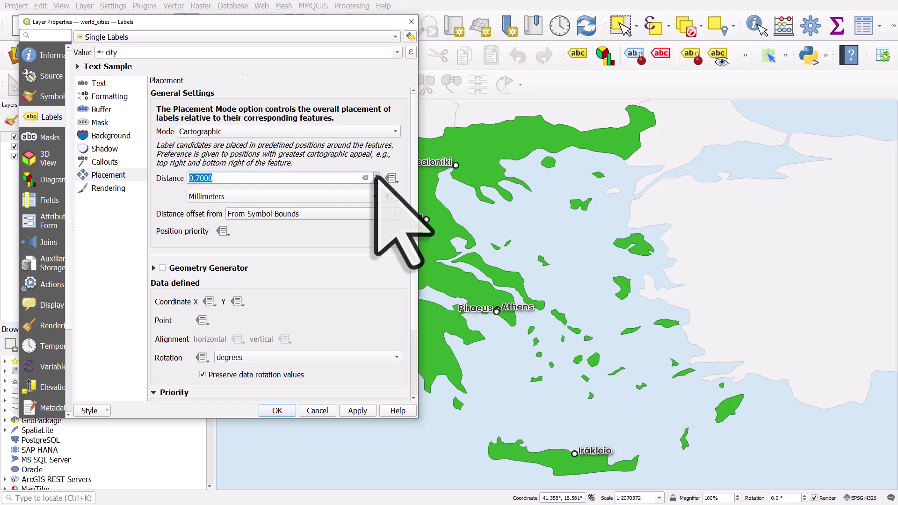
{"action": "left_click", "coordinate": [377, 176]}
{"action": "left_click", "coordinate": [376, 175]}
{"action": "left_click", "coordinate": [377, 176]}
{"action": "left_click", "coordinate": [376, 176]}
{"action": "left_click", "coordinate": [377, 176]}
{"action": "left_click", "coordinate": [376, 175]}
{"action": "left_click", "coordinate": [376, 176]}
{"action": "left_click", "coordinate": [361, 410]}
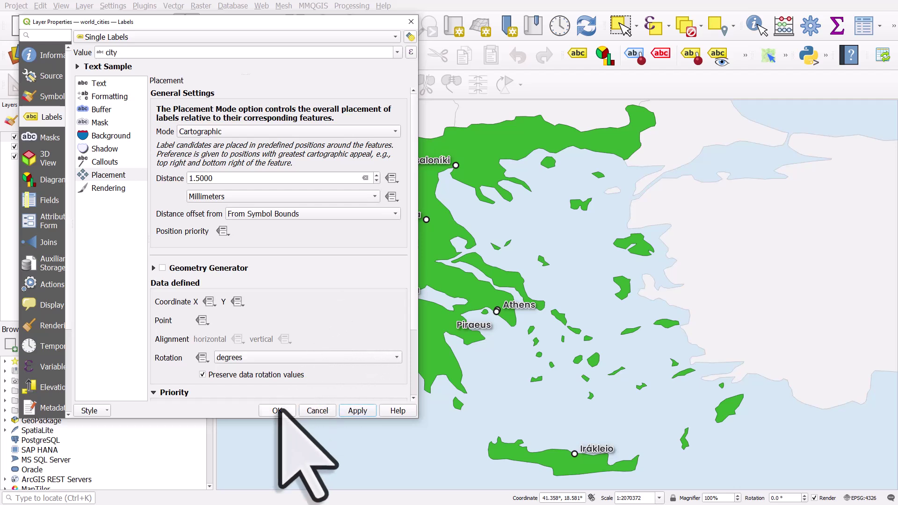
Set the city label distance to 0.5 mm, apply it and close the layer properties
{"action": "double_click", "coordinate": [201, 178]}
{"action": "type", "text": "0.5"}
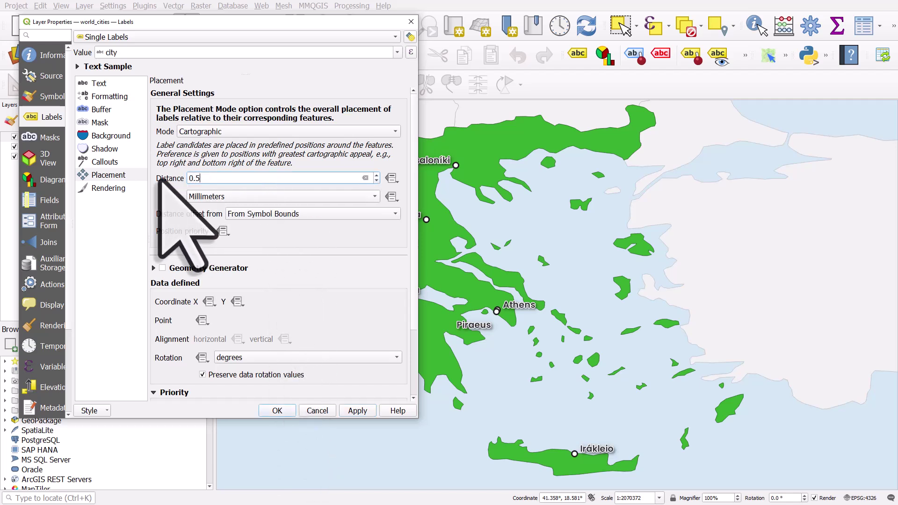
{"action": "left_click", "coordinate": [367, 410]}
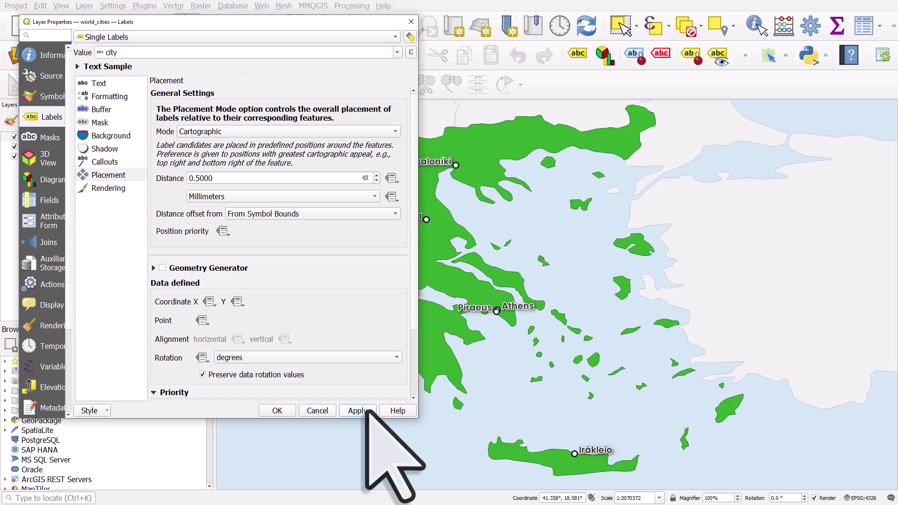
{"action": "left_click", "coordinate": [281, 410]}
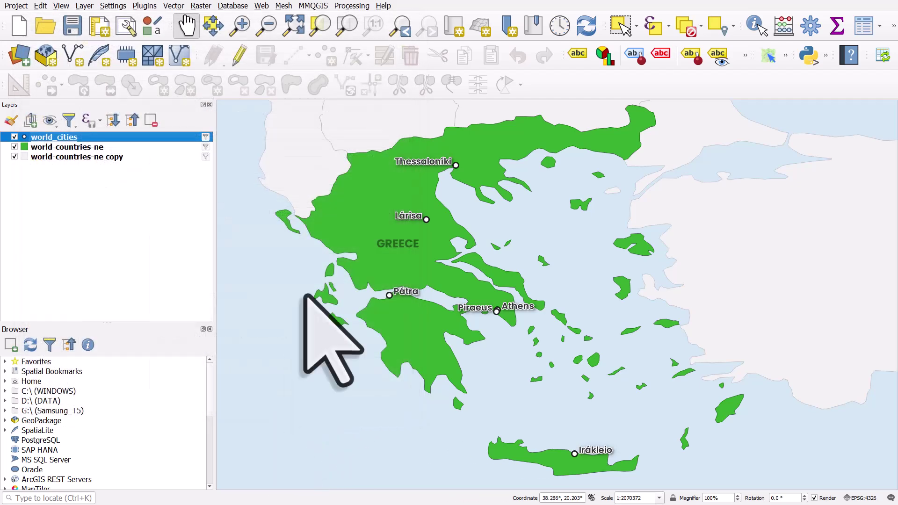
Move the Thessaloníki label slightly farther west of its marker, accepting fid as the primary key for auxiliary storage
{"action": "left_click", "coordinate": [745, 55]}
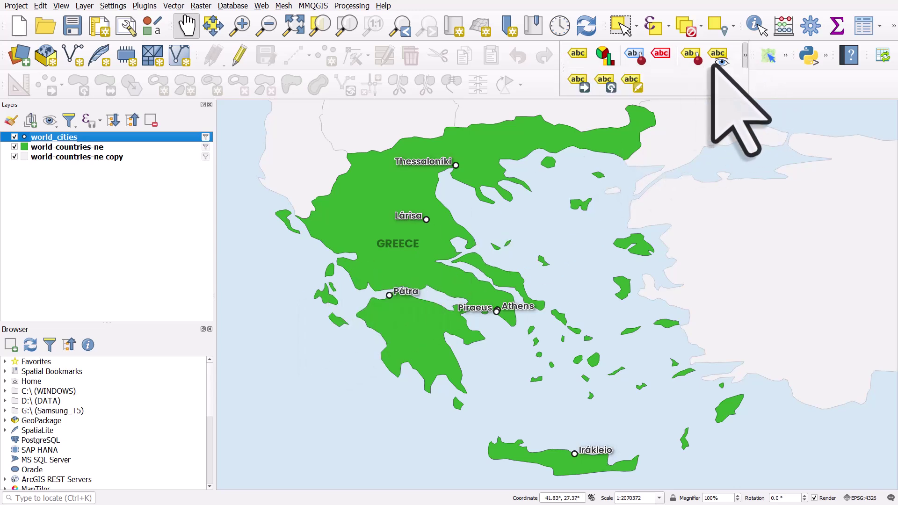
{"action": "left_click", "coordinate": [584, 86]}
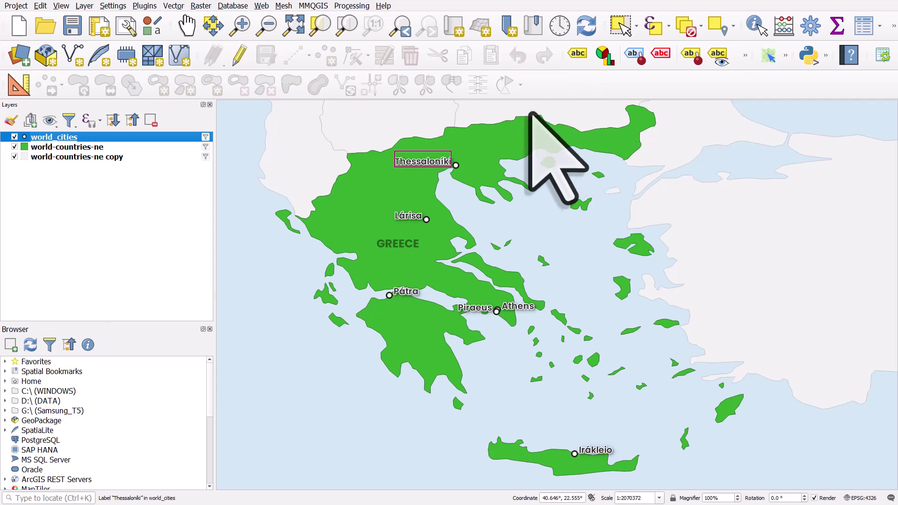
{"action": "left_click", "coordinate": [423, 164]}
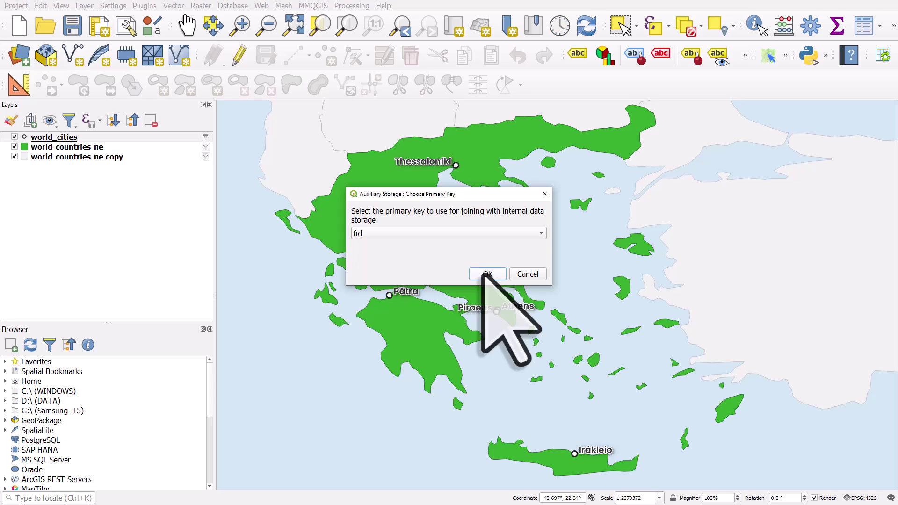
{"action": "left_click", "coordinate": [486, 274]}
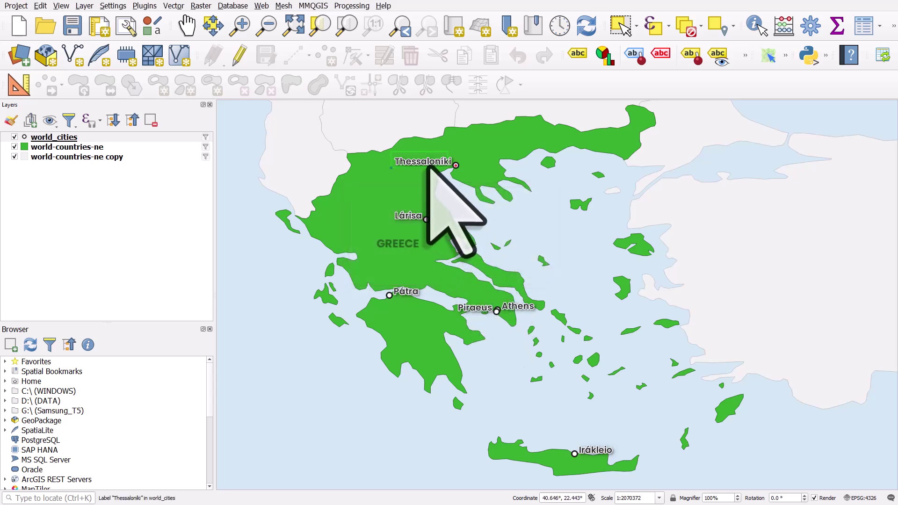
Move the Lárisa label to the east side of its city marker, close beside the point
{"action": "left_click", "coordinate": [409, 218]}
{"action": "left_click", "coordinate": [451, 221]}
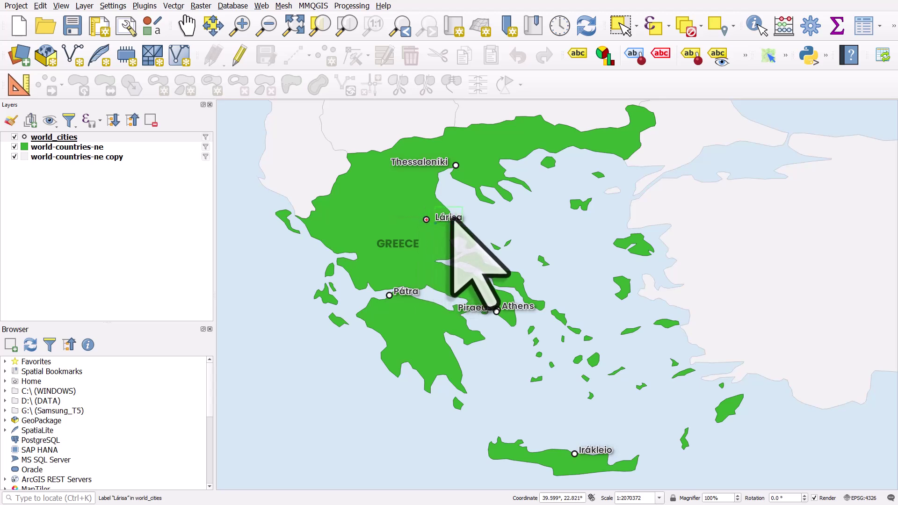
{"action": "left_click", "coordinate": [448, 222]}
{"action": "left_click", "coordinate": [444, 224]}
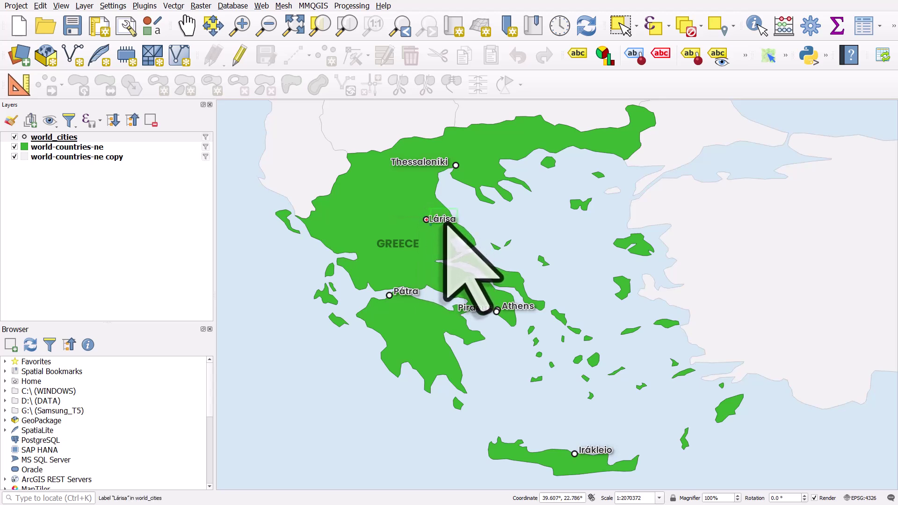
Reposition the Athens label above its marker, the Piraeus label below and west of its marker, and the Irákleio label northeast of its marker
{"action": "left_click", "coordinate": [511, 308]}
{"action": "left_click", "coordinate": [510, 299]}
{"action": "left_click", "coordinate": [488, 322]}
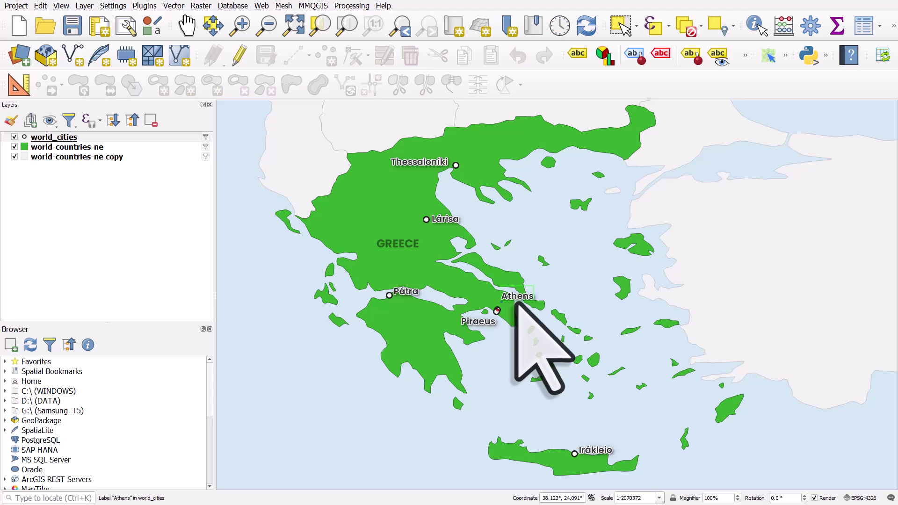
{"action": "left_click", "coordinate": [600, 443]}
{"action": "left_click", "coordinate": [600, 444]}
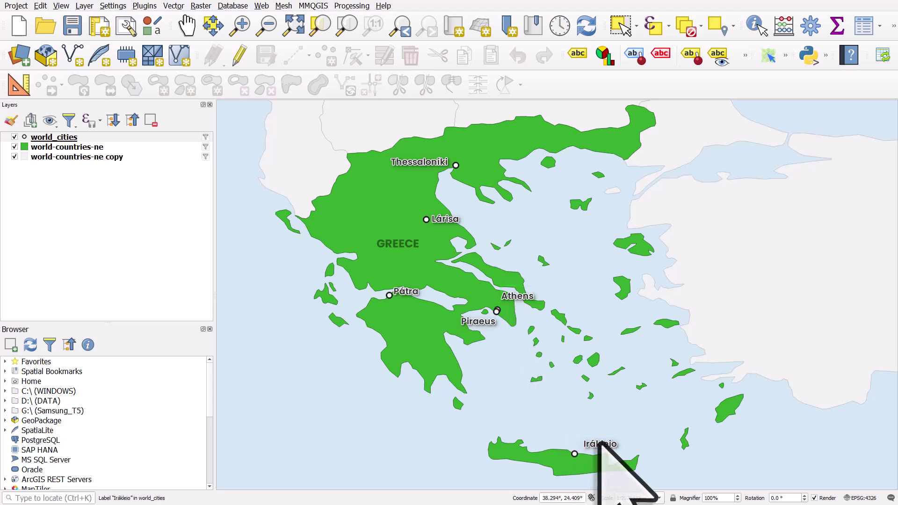
Clear the data-defined X and Y coordinates from the world_cities label placement, apply it and close the layer properties
{"action": "left_click", "coordinate": [112, 138]}
{"action": "double_click", "coordinate": [112, 139]}
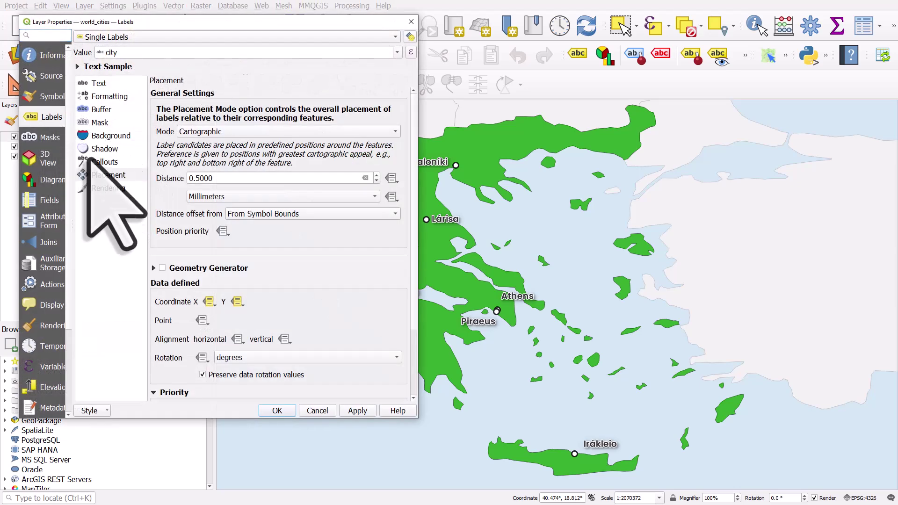
{"action": "left_click", "coordinate": [98, 175]}
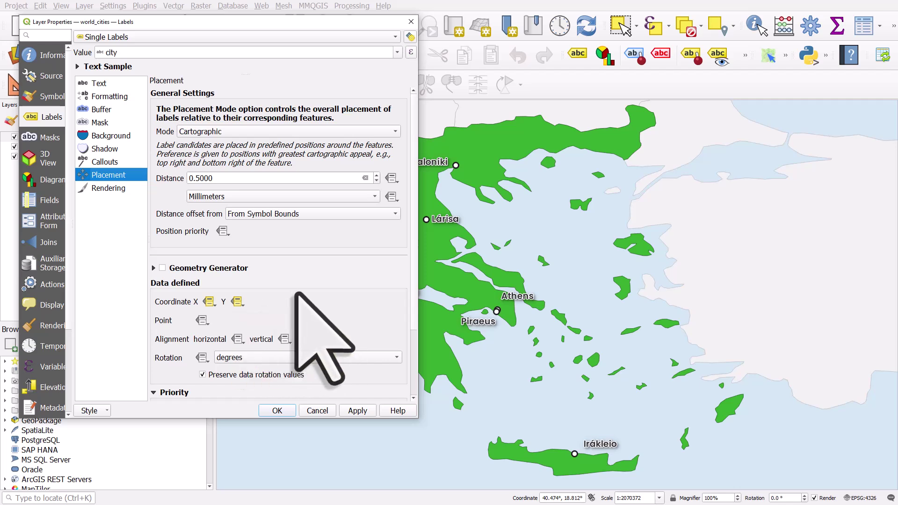
{"action": "left_click", "coordinate": [210, 301]}
{"action": "left_click", "coordinate": [236, 326]}
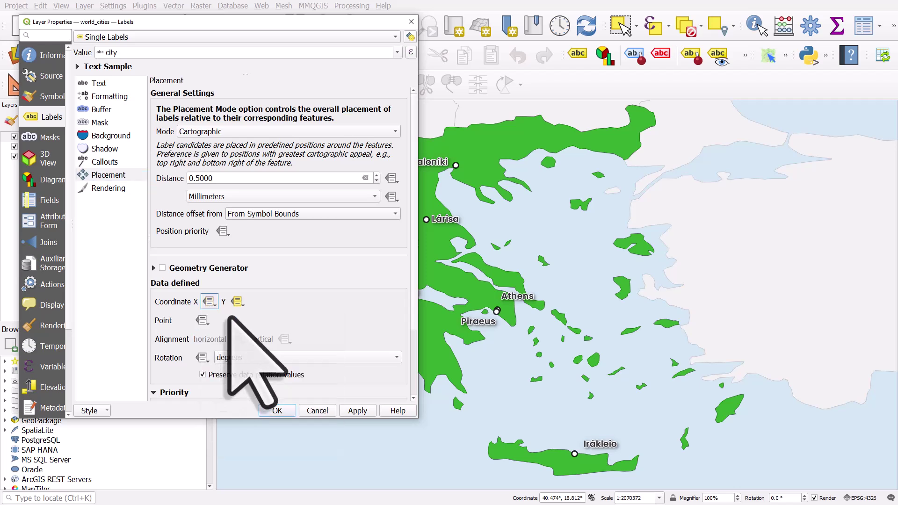
{"action": "left_click", "coordinate": [237, 301]}
{"action": "left_click", "coordinate": [262, 326]}
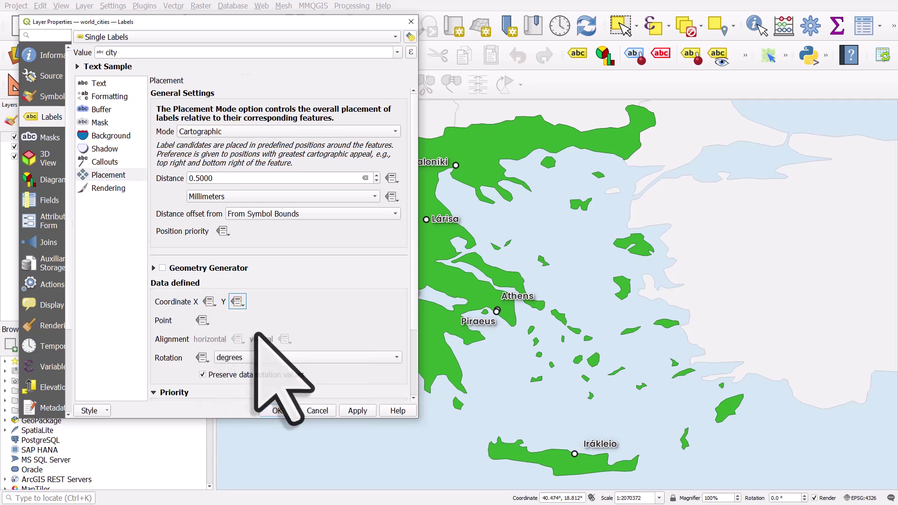
{"action": "left_click", "coordinate": [358, 409]}
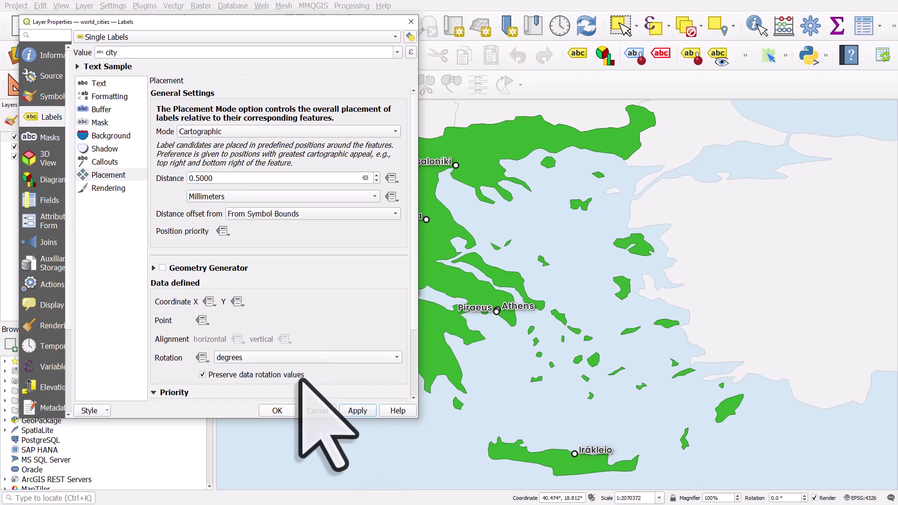
{"action": "left_click", "coordinate": [284, 410]}
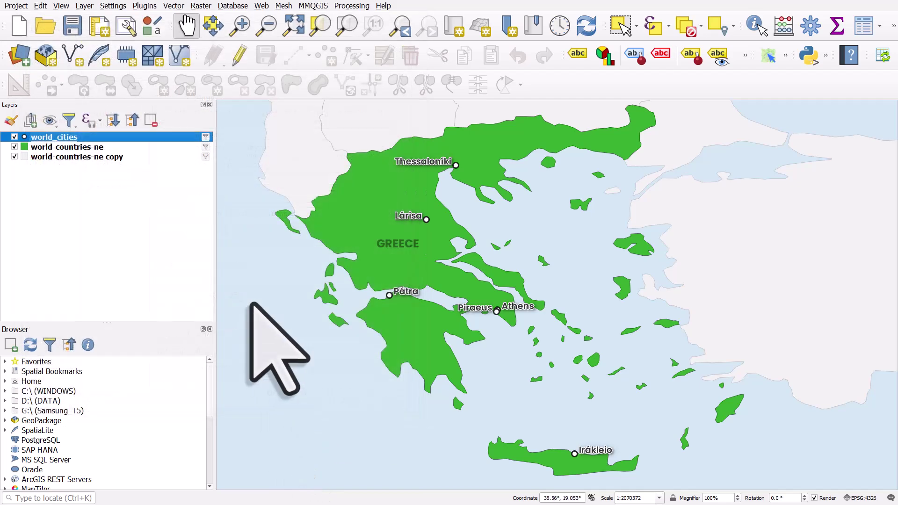
Enable callouts for the world_cities labels and set their style to Curved lines
{"action": "mouse_move", "coordinate": [71, 139]}
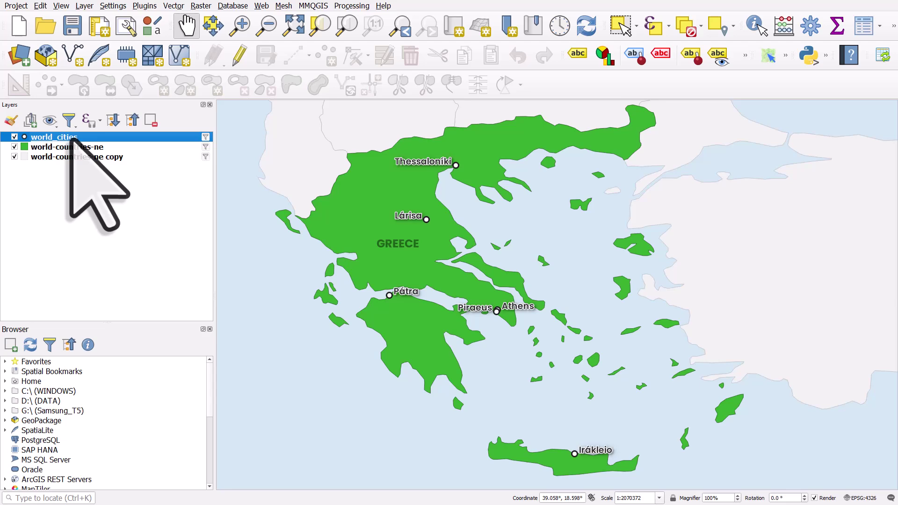
{"action": "double_click", "coordinate": [71, 139]}
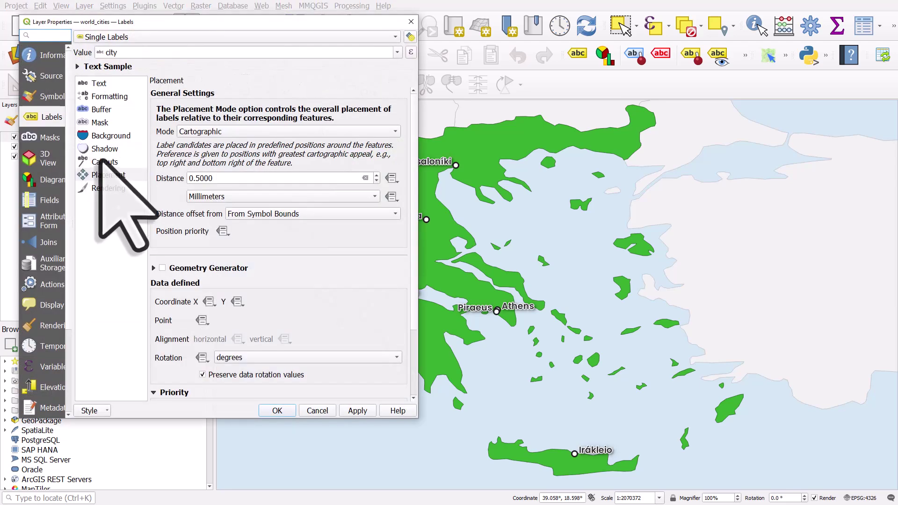
{"action": "left_click", "coordinate": [105, 161]}
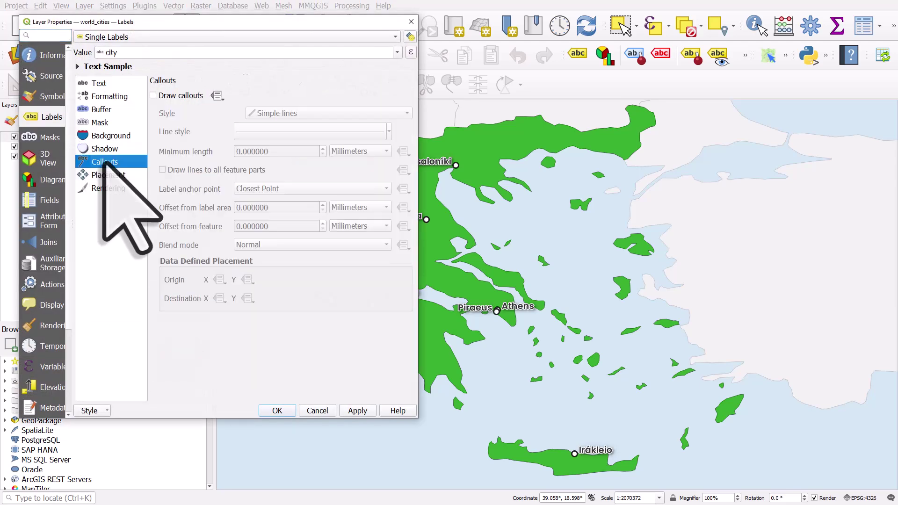
{"action": "left_click", "coordinate": [166, 96]}
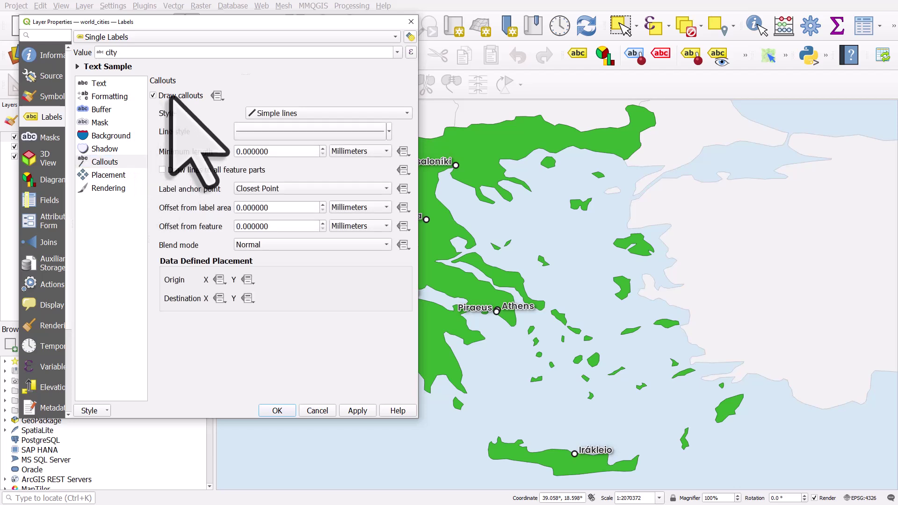
{"action": "left_click", "coordinate": [320, 113]}
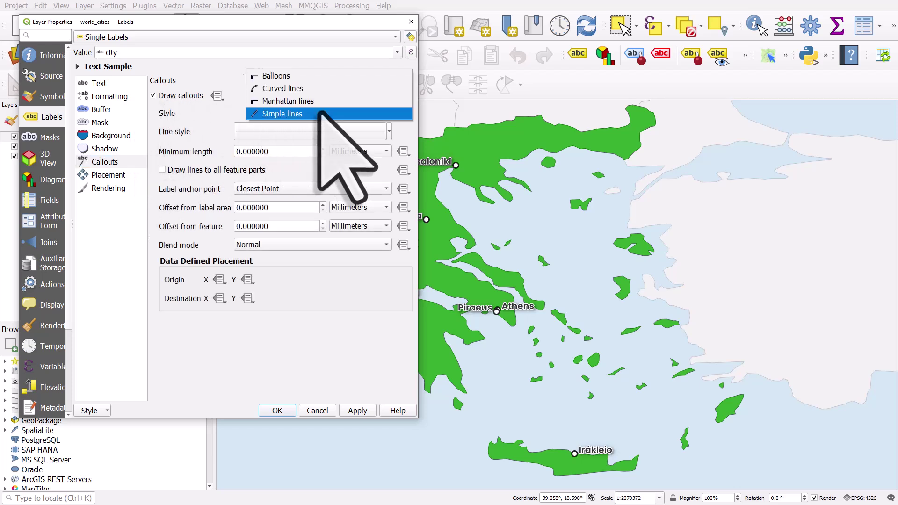
{"action": "key", "text": "Up"}
{"action": "key", "text": "Up"}
{"action": "key", "text": "Down"}
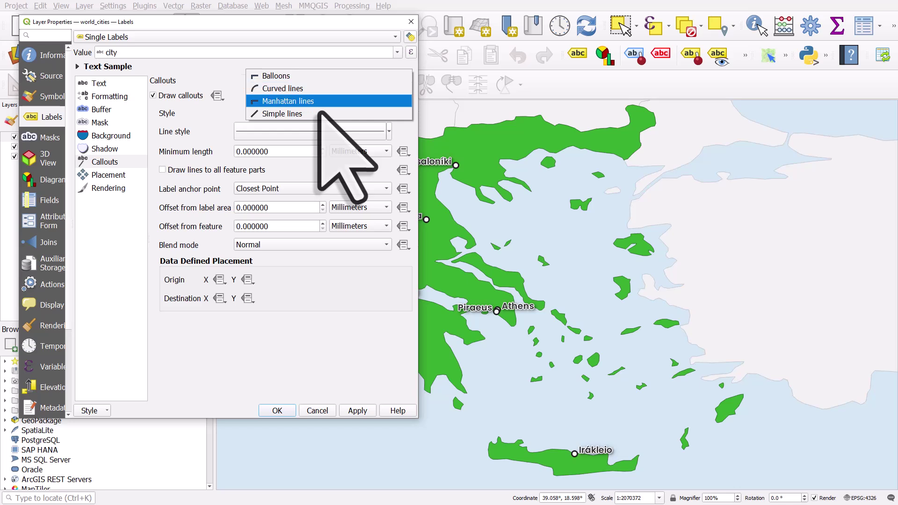
{"action": "key", "text": "Up"}
{"action": "key", "text": "Up"}
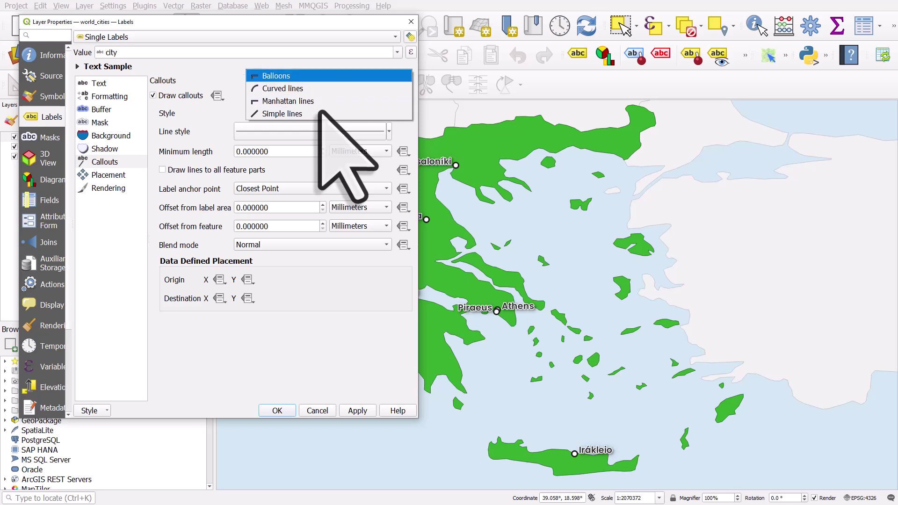
{"action": "left_click", "coordinate": [329, 90]}
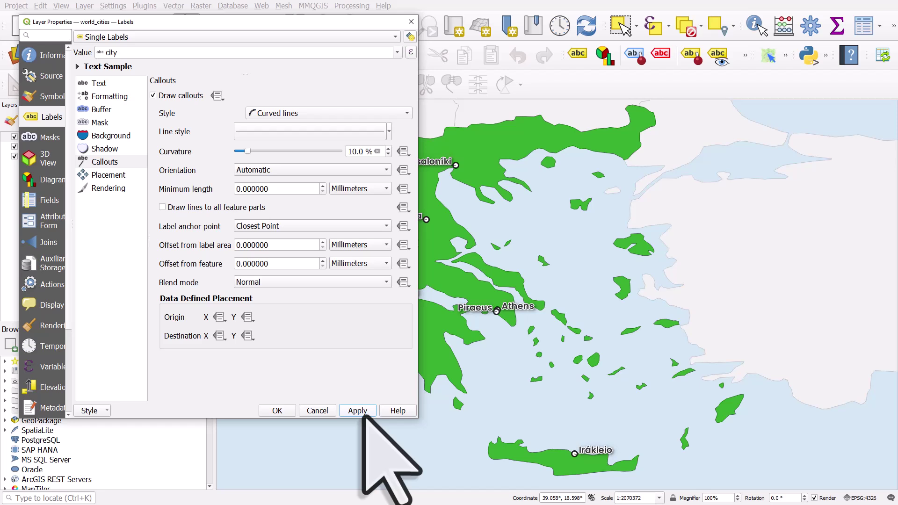
{"action": "left_click", "coordinate": [298, 226]}
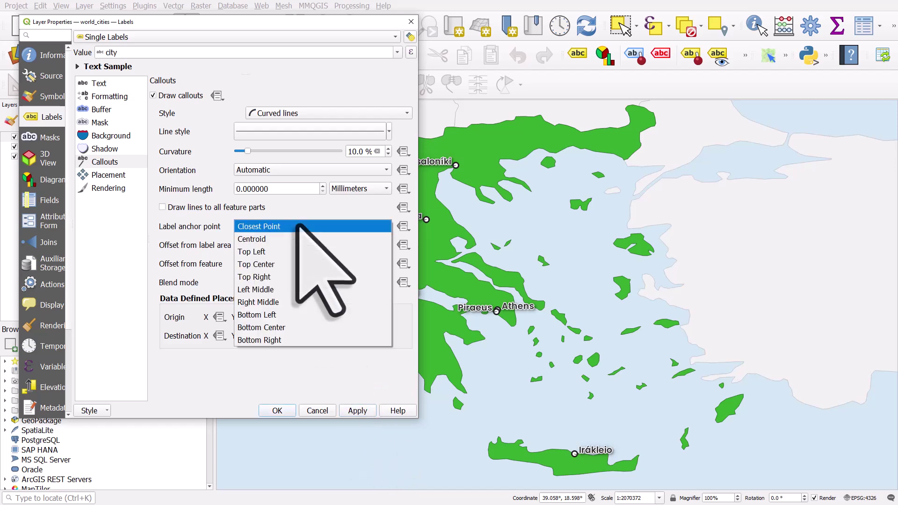
{"action": "left_click", "coordinate": [297, 226]}
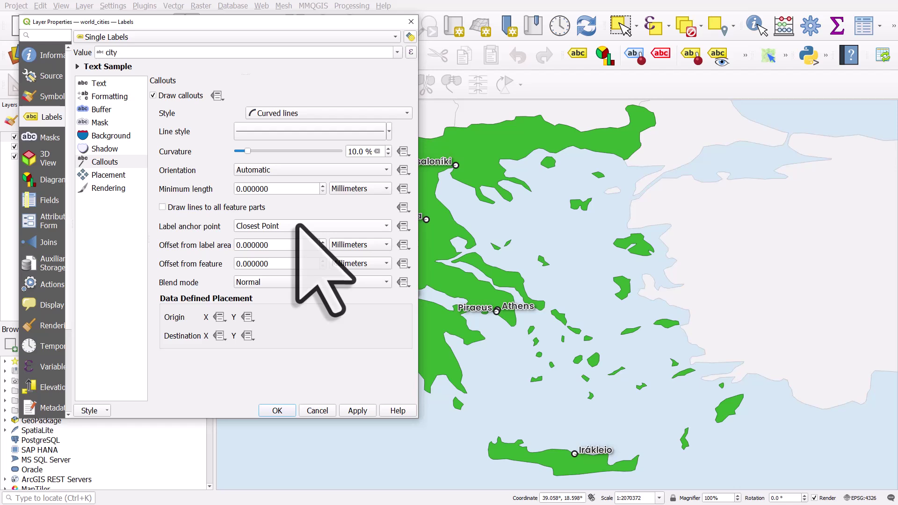
{"action": "left_click", "coordinate": [298, 226]}
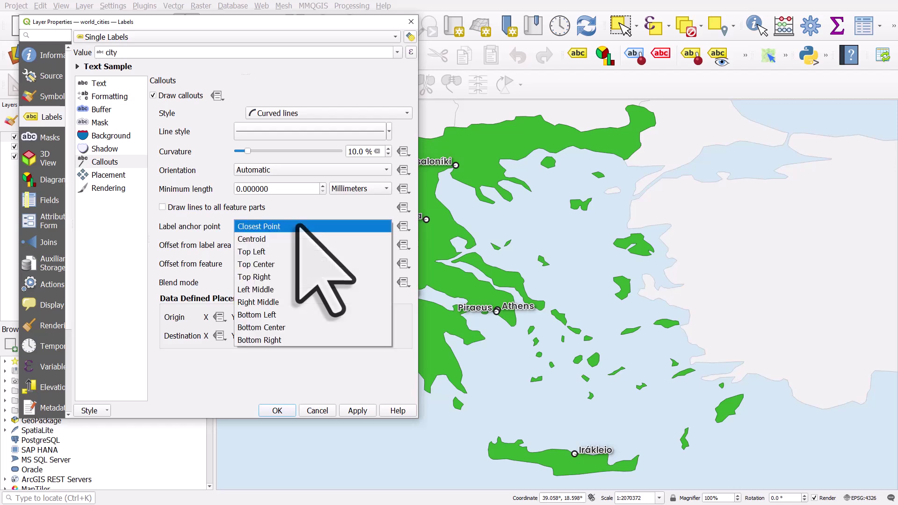
{"action": "key", "text": "Down"}
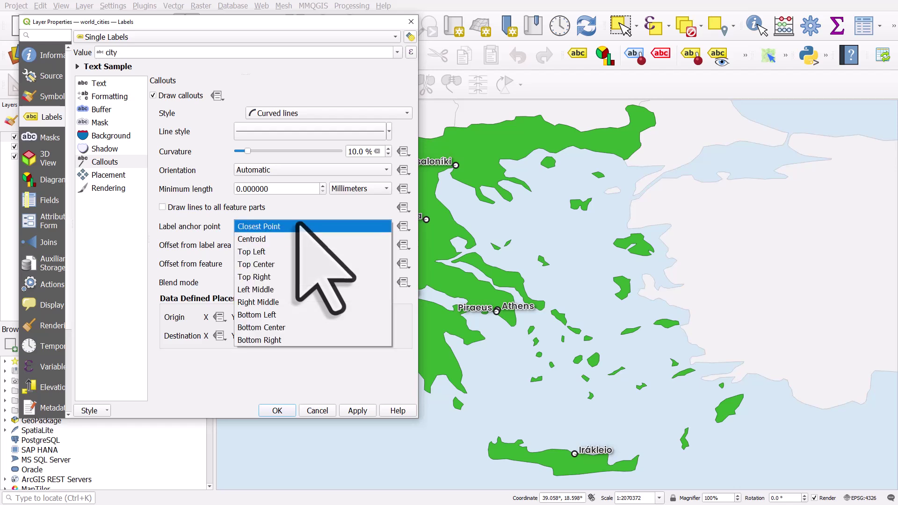
{"action": "left_click", "coordinate": [297, 226]}
Try city label distances of 10, 0.5 and 2 mm, applying each one to the map
{"action": "left_click", "coordinate": [123, 176]}
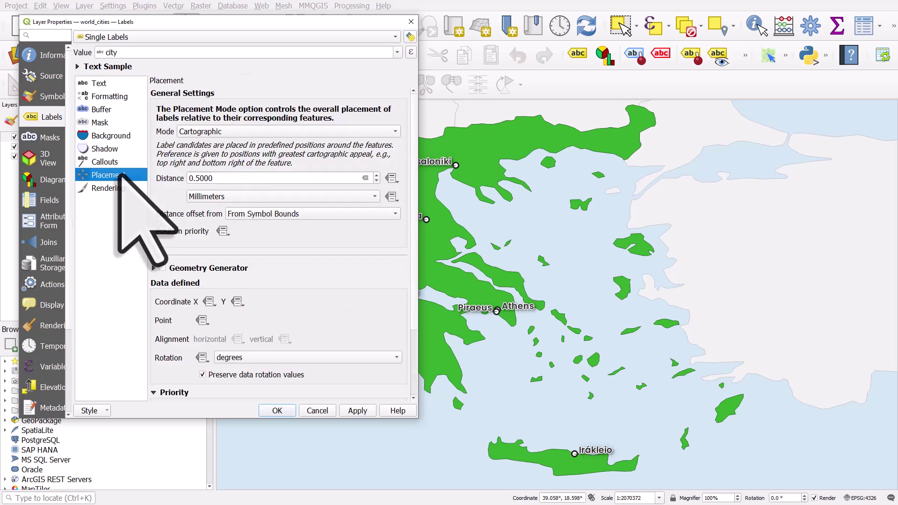
{"action": "double_click", "coordinate": [201, 178]}
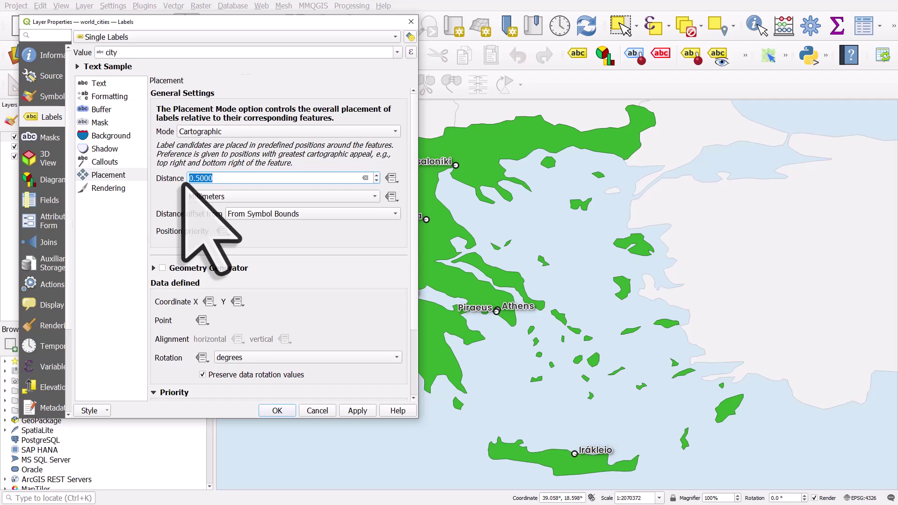
{"action": "type", "text": "10"}
{"action": "left_click", "coordinate": [357, 410]}
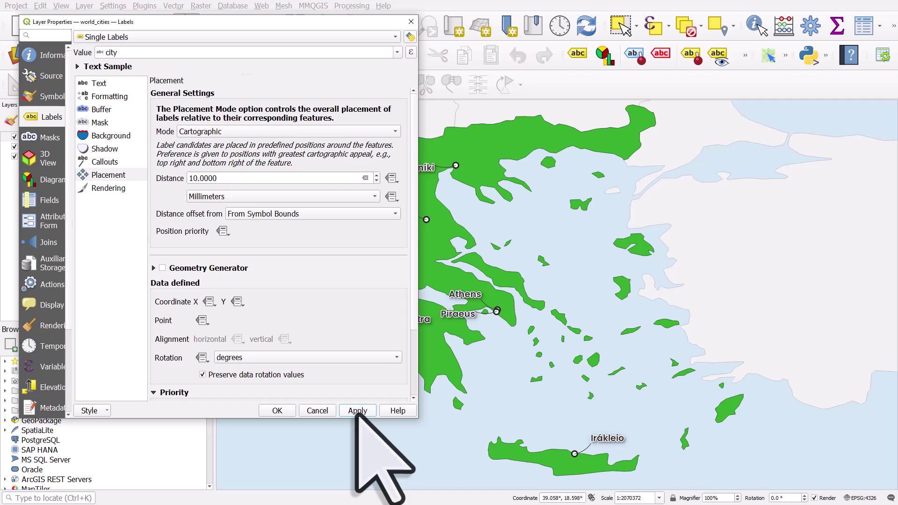
{"action": "left_click_drag", "start_coordinate": [219, 178], "coordinate": [169, 177]}
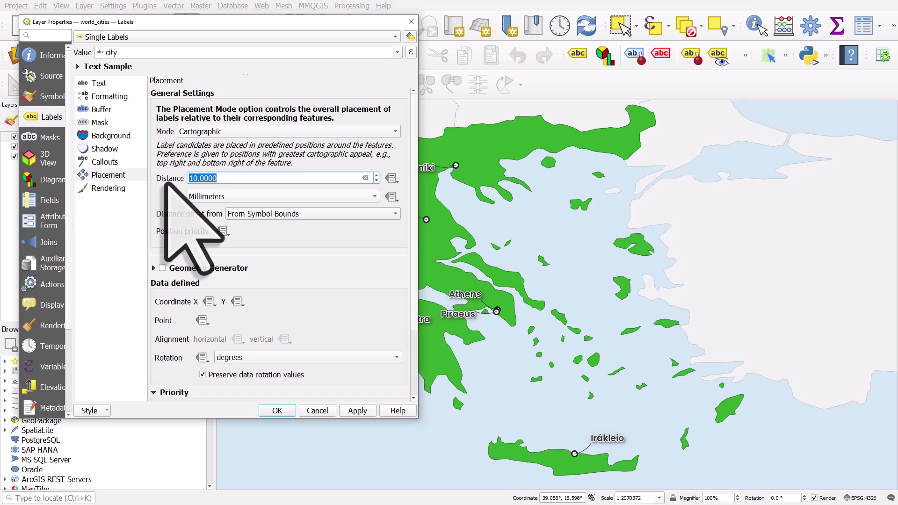
{"action": "type", "text": "0.5"}
{"action": "left_click", "coordinate": [369, 411]}
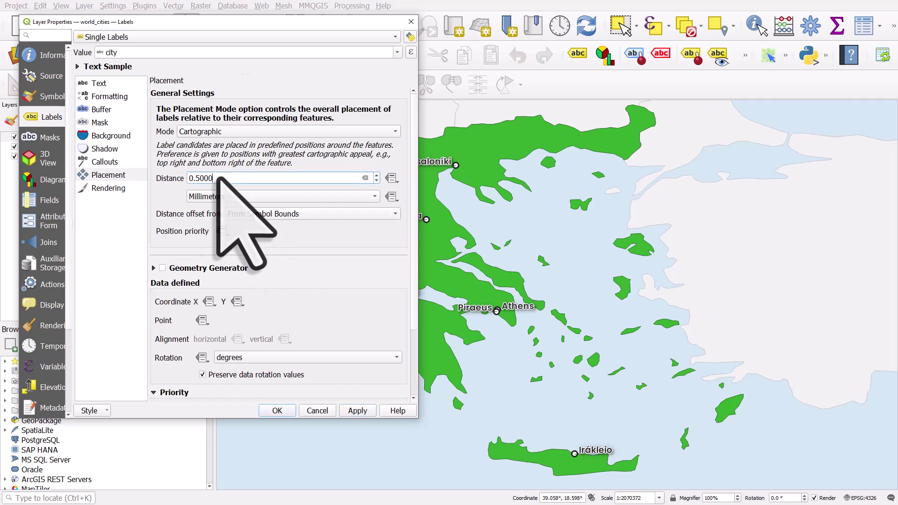
{"action": "left_click_drag", "start_coordinate": [218, 178], "coordinate": [164, 178]}
{"action": "type", "text": "2"}
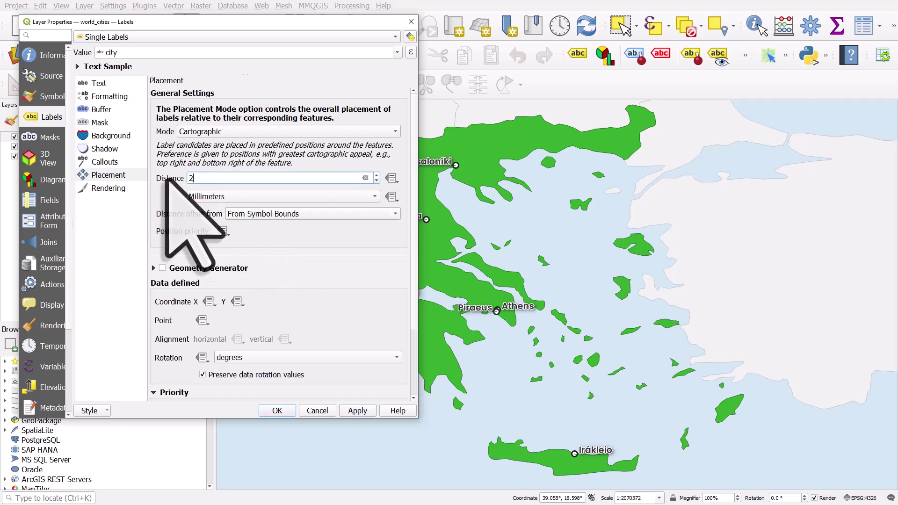
{"action": "left_click", "coordinate": [369, 409]}
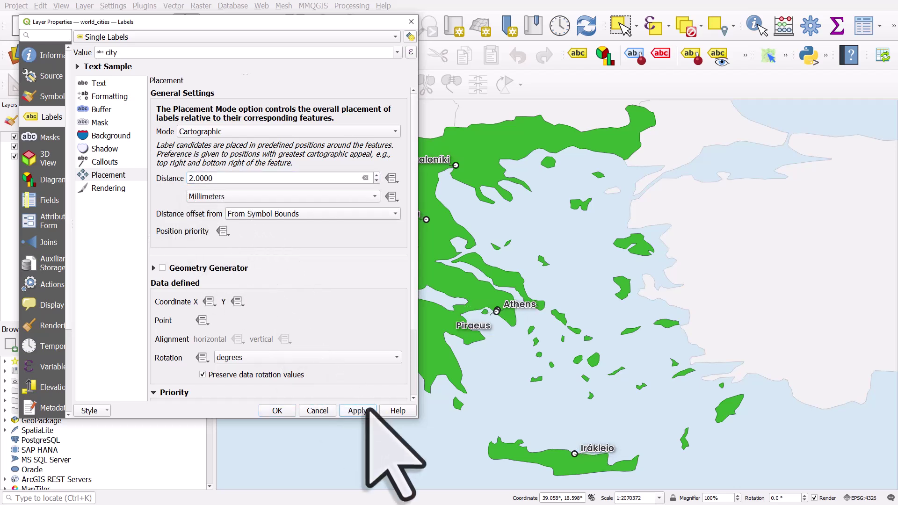
Set the city label distance to 4 mm and apply it to the map
{"action": "left_click_drag", "start_coordinate": [216, 178], "coordinate": [178, 178]}
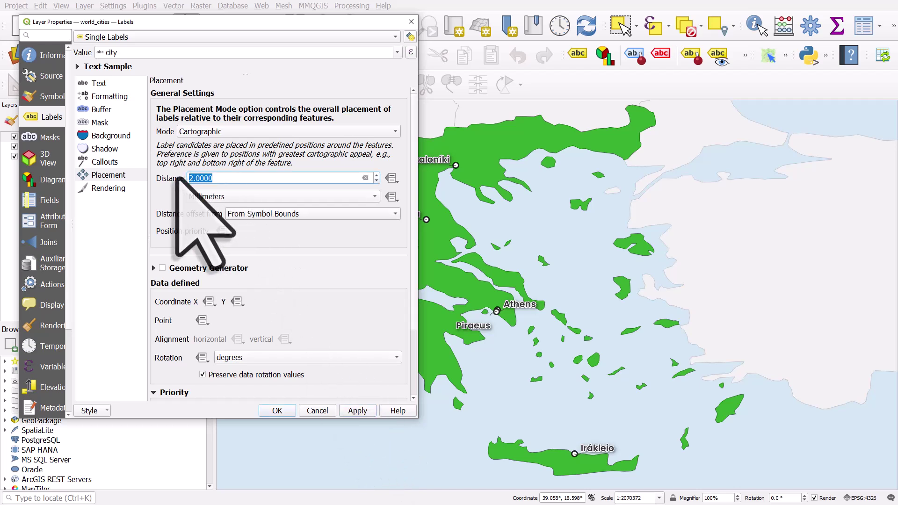
{"action": "type", "text": "4"}
{"action": "left_click", "coordinate": [362, 413]}
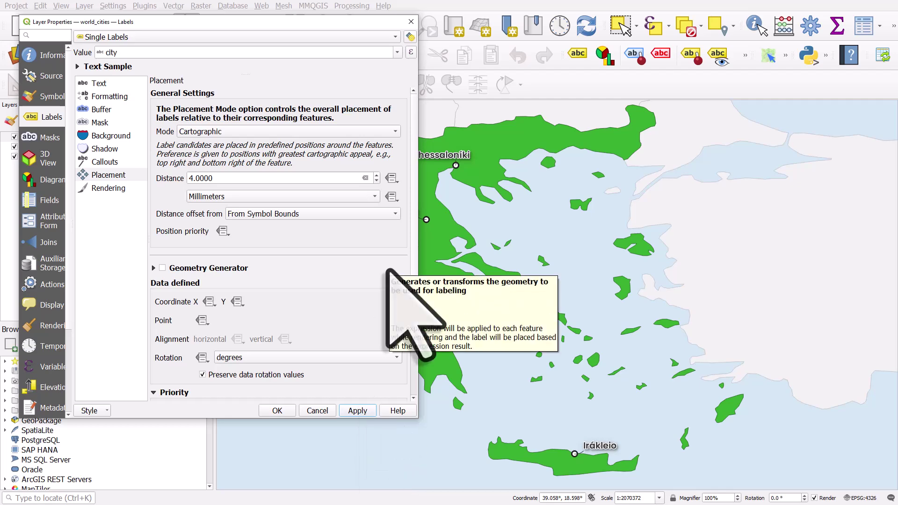
Try Top Center as the callouts' label anchor point and restore it to Closest Point
{"action": "left_click", "coordinate": [117, 162]}
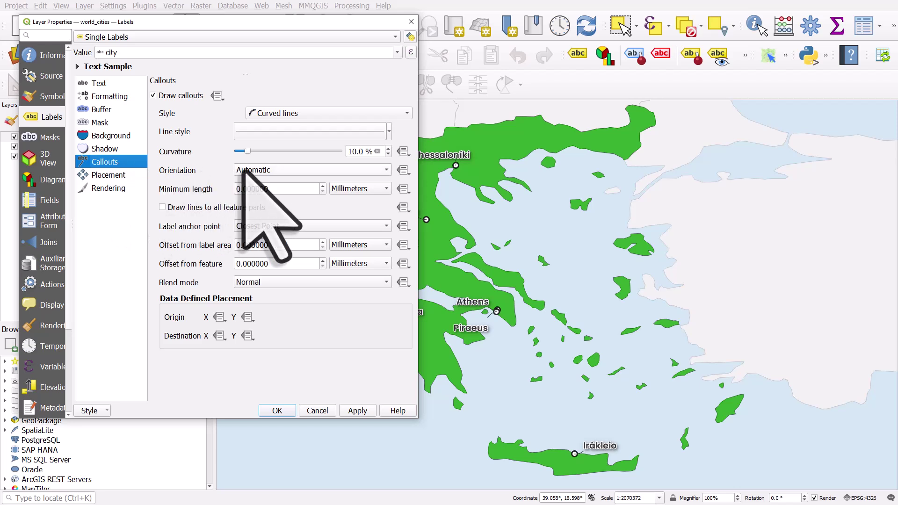
{"action": "left_click", "coordinate": [253, 228]}
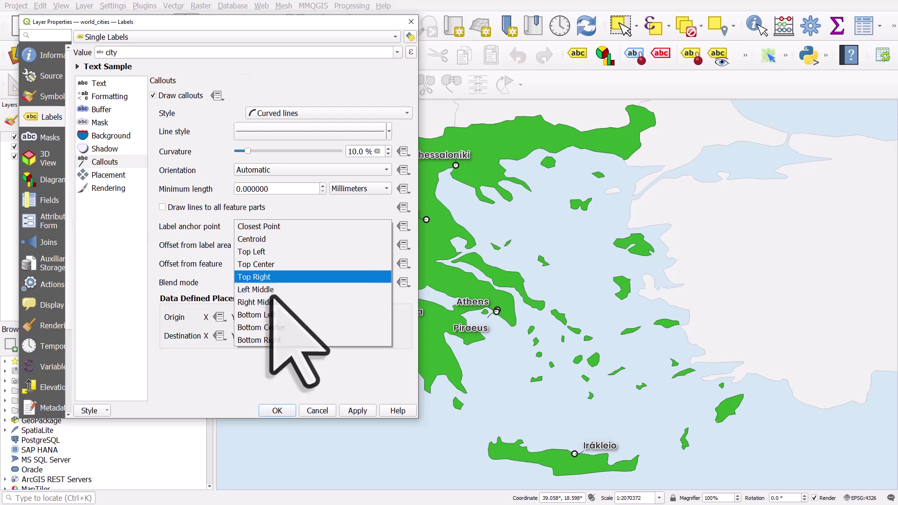
{"action": "left_click", "coordinate": [274, 263]}
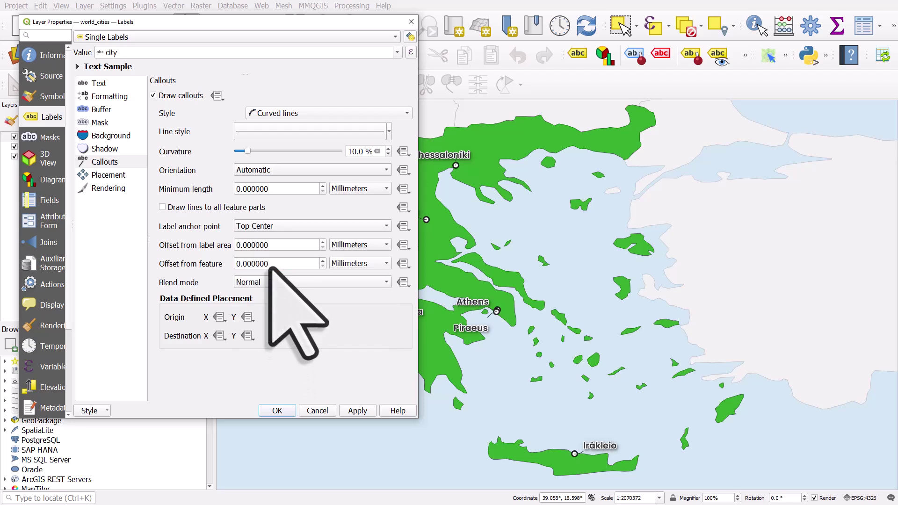
{"action": "left_click", "coordinate": [275, 226]}
{"action": "left_click", "coordinate": [273, 191]}
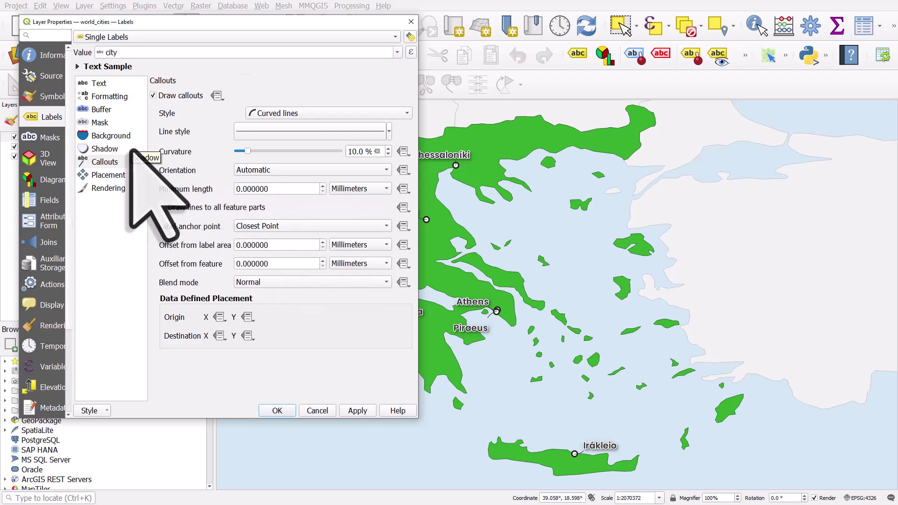
Examine the city label placement settings and the available options for where the distance offset starts
{"action": "left_click", "coordinate": [108, 187]}
{"action": "left_click", "coordinate": [112, 176]}
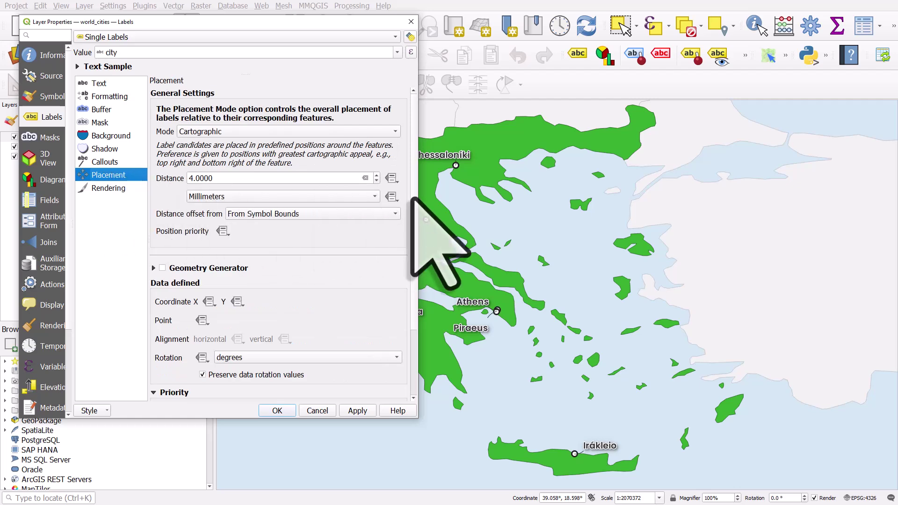
{"action": "scroll", "coordinate": [414, 229], "scroll_direction": "down", "scroll_amount": 3}
{"action": "scroll", "coordinate": [421, 284], "scroll_direction": "up", "scroll_amount": 3}
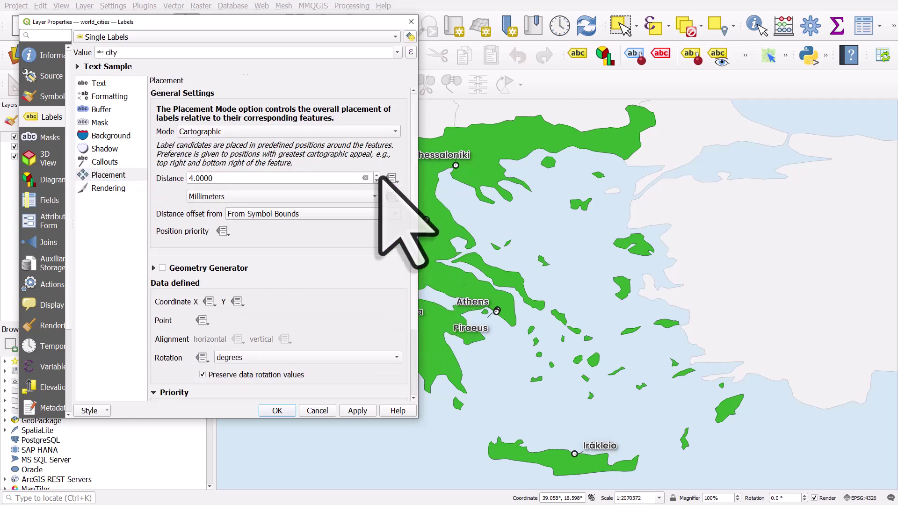
{"action": "left_click", "coordinate": [272, 215]}
{"action": "left_click", "coordinate": [271, 214]}
{"action": "left_click", "coordinate": [271, 215]}
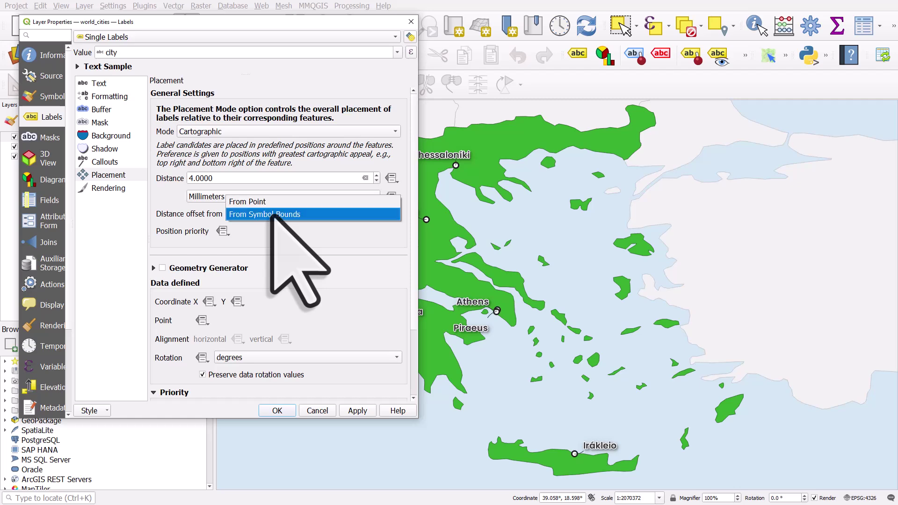
{"action": "left_click", "coordinate": [272, 214]}
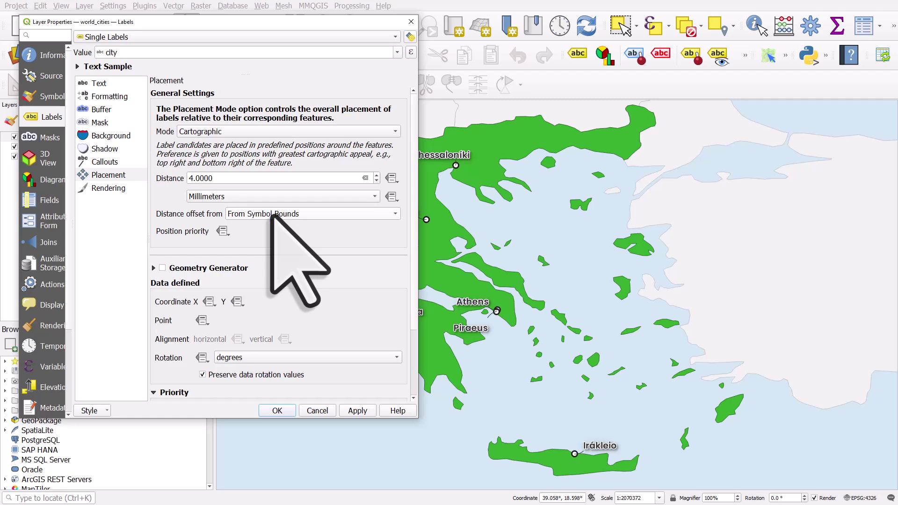
Try callout offsets from the feature of 0.7, 1 and 1.6 mm, applying each one to the map
{"action": "left_click", "coordinate": [112, 164]}
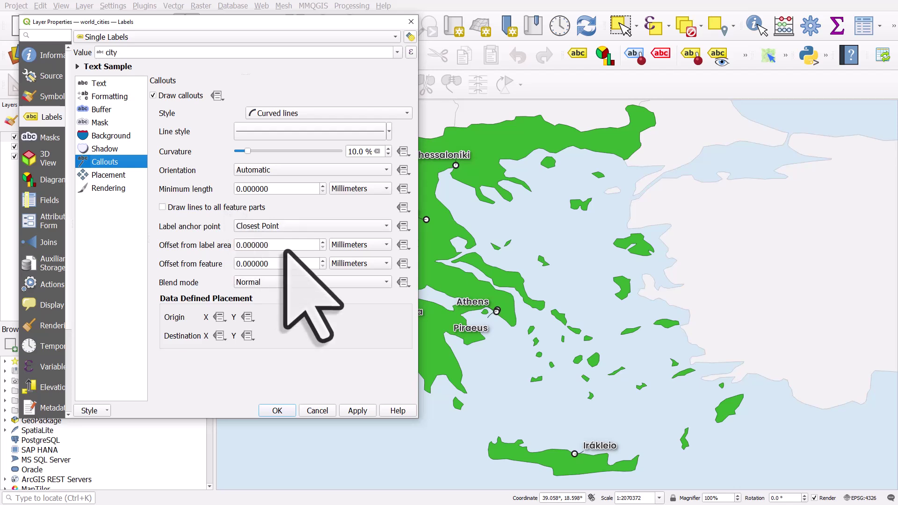
{"action": "left_click", "coordinate": [245, 260]}
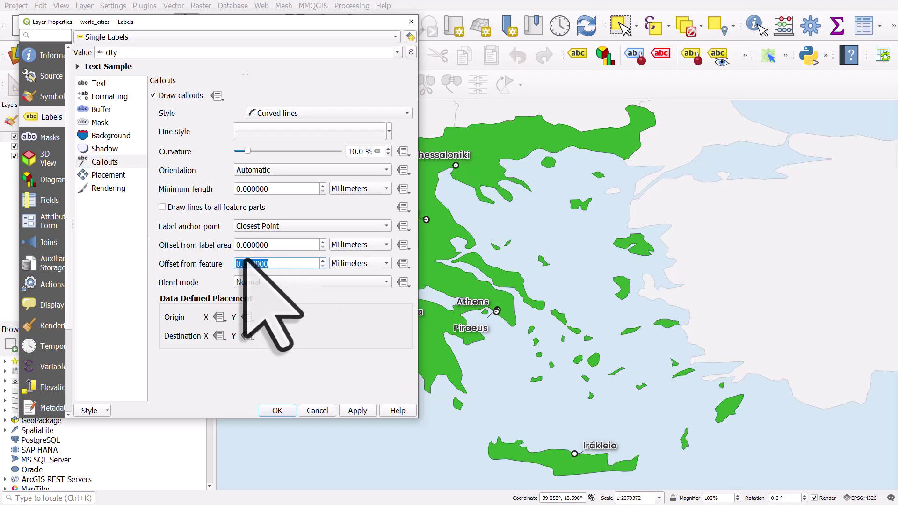
{"action": "type", "text": "0.7"}
{"action": "left_click", "coordinate": [358, 410]}
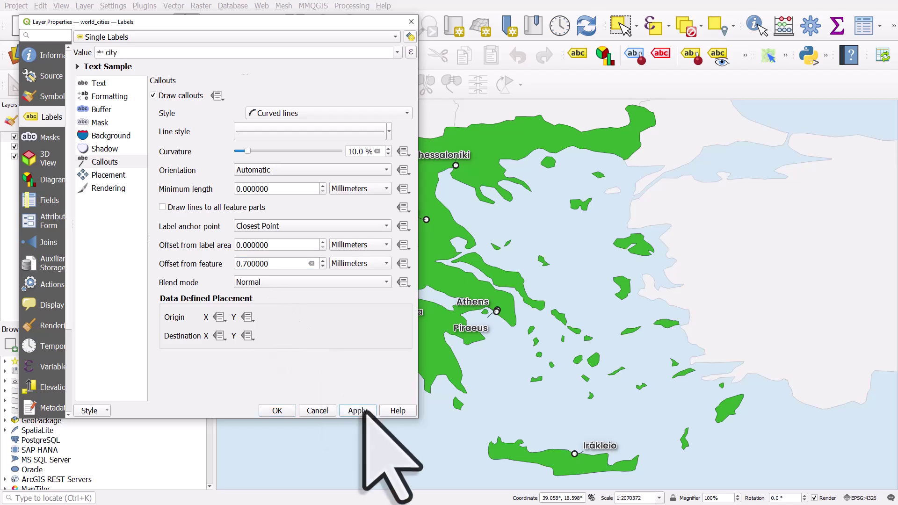
{"action": "left_click", "coordinate": [237, 262]}
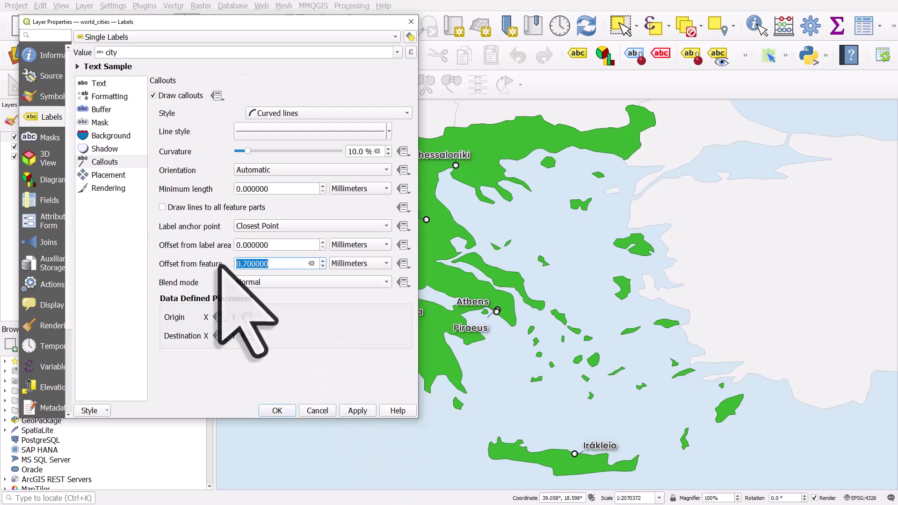
{"action": "type", "text": "1"}
{"action": "left_click", "coordinate": [367, 412]}
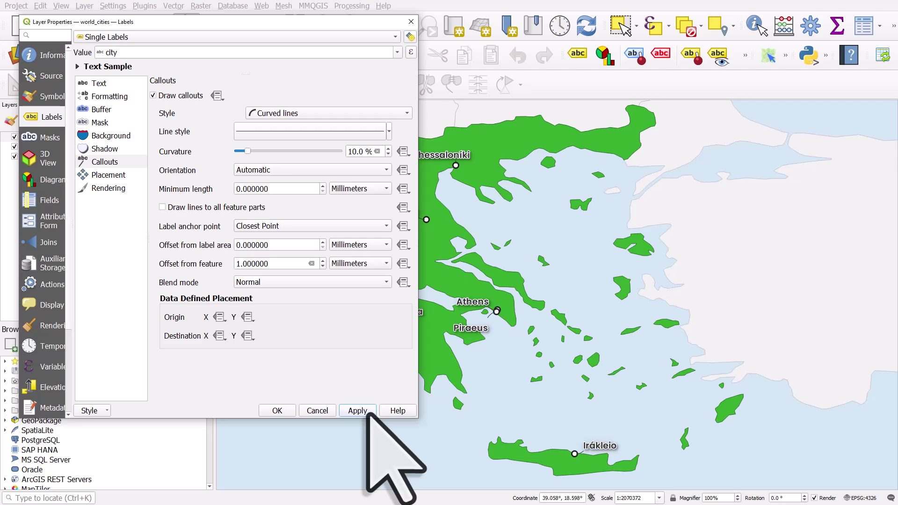
{"action": "scroll", "coordinate": [322, 260], "scroll_direction": "up", "scroll_amount": 6}
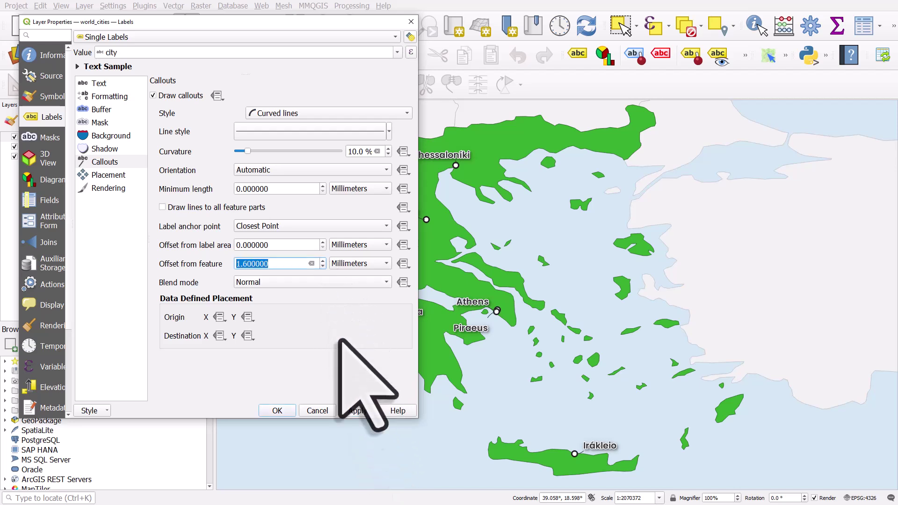
{"action": "left_click", "coordinate": [354, 411]}
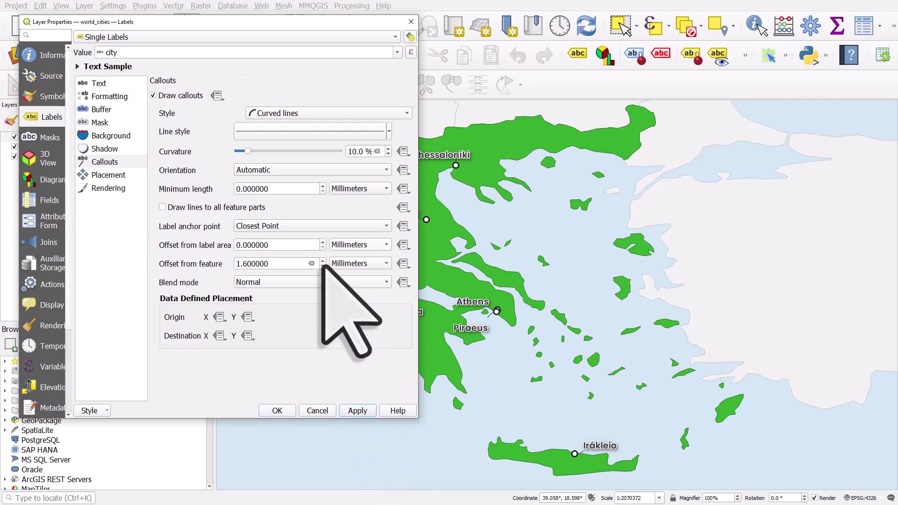
Set the callouts' offset from the feature to 1.8 mm and accept the city label settings
{"action": "scroll", "coordinate": [323, 261], "scroll_direction": "up", "scroll_amount": 2}
{"action": "left_click", "coordinate": [359, 410]}
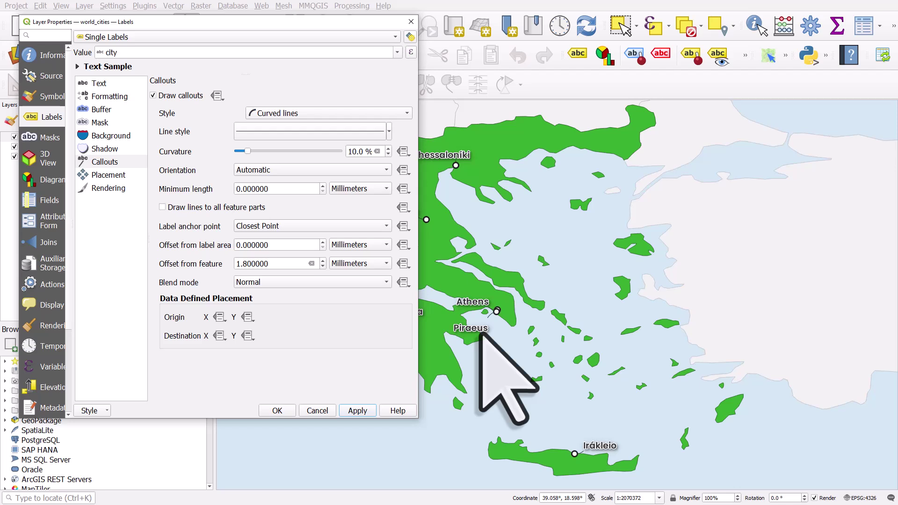
{"action": "left_click", "coordinate": [279, 410]}
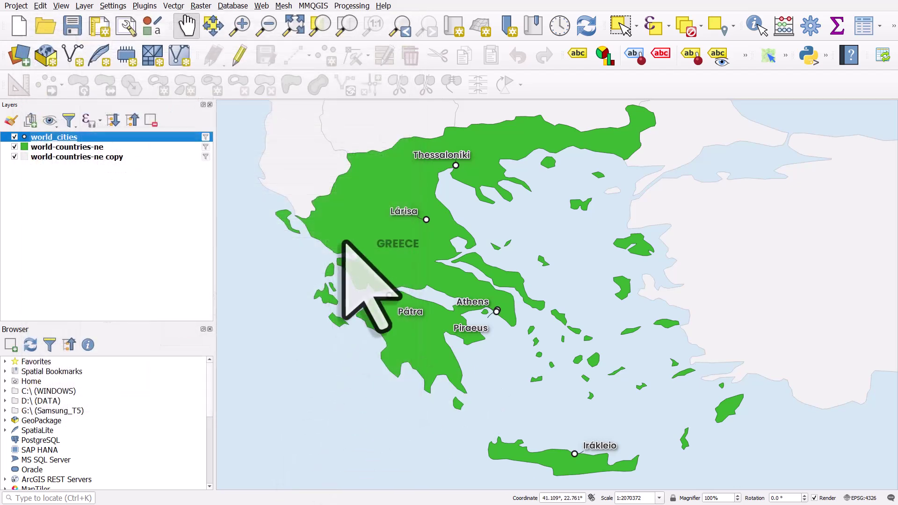
Move the Athens label with the Move Label tool to the sea east of its marker
{"action": "left_click", "coordinate": [745, 55]}
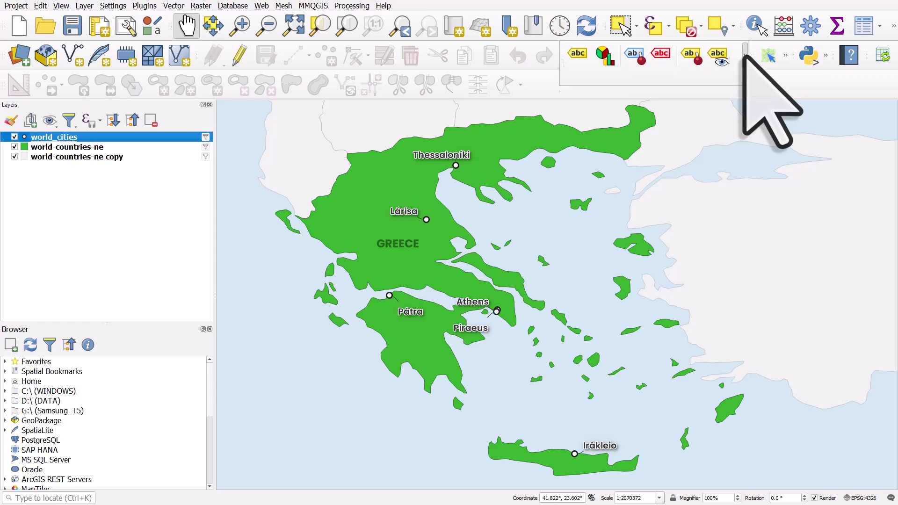
{"action": "left_click", "coordinate": [587, 79]}
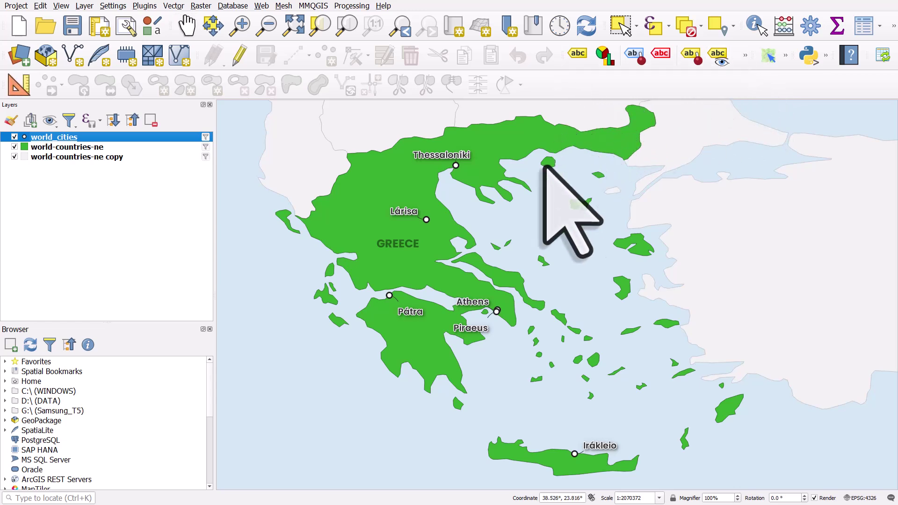
{"action": "left_click", "coordinate": [481, 297]}
{"action": "left_click", "coordinate": [531, 309]}
{"action": "left_click", "coordinate": [561, 301]}
{"action": "left_click", "coordinate": [531, 297]}
Fine-tune the label positions: Piraeus just below its marker, Athens closer to its marker, Lárisa and Thessaloníki slightly higher
{"action": "left_click", "coordinate": [489, 322]}
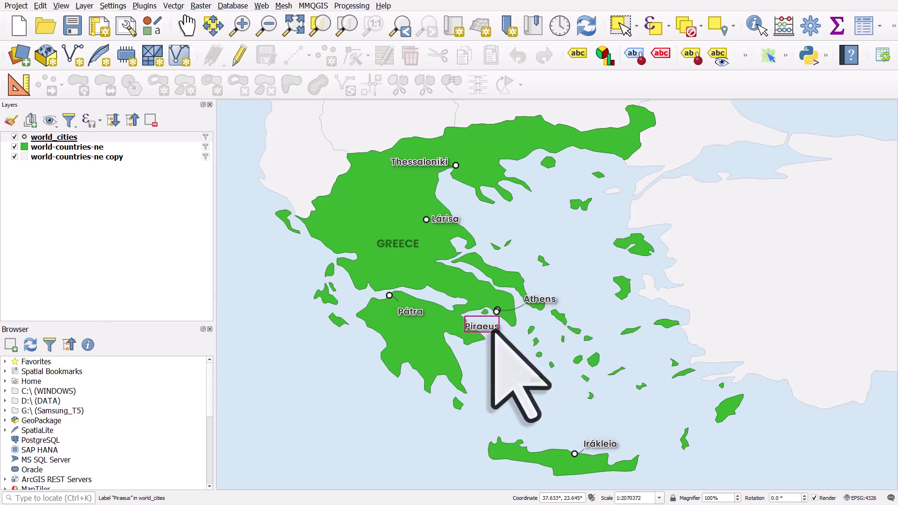
{"action": "left_click", "coordinate": [492, 333]}
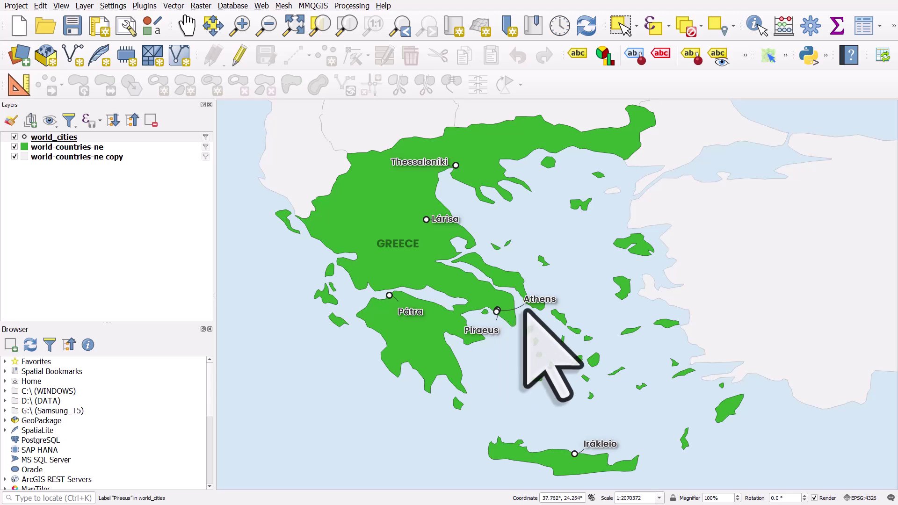
{"action": "left_click", "coordinate": [532, 305]}
{"action": "left_click", "coordinate": [524, 309]}
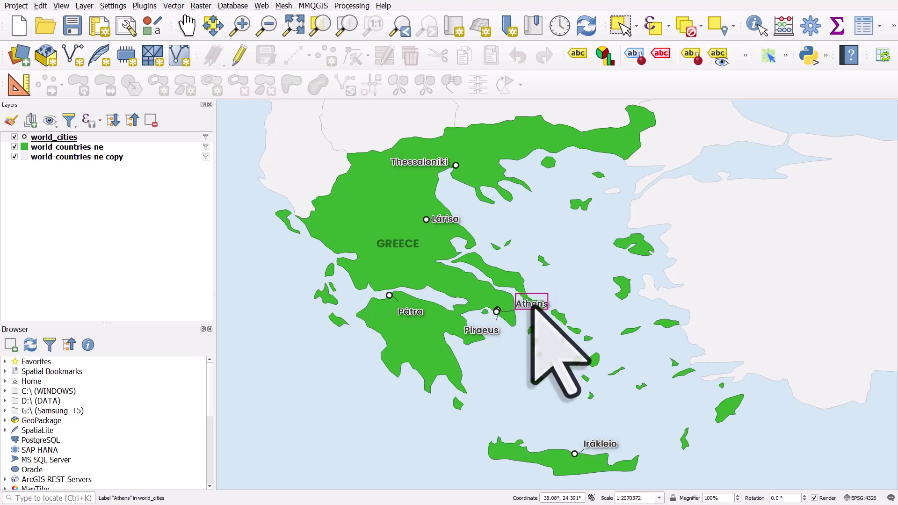
{"action": "left_click", "coordinate": [491, 332]}
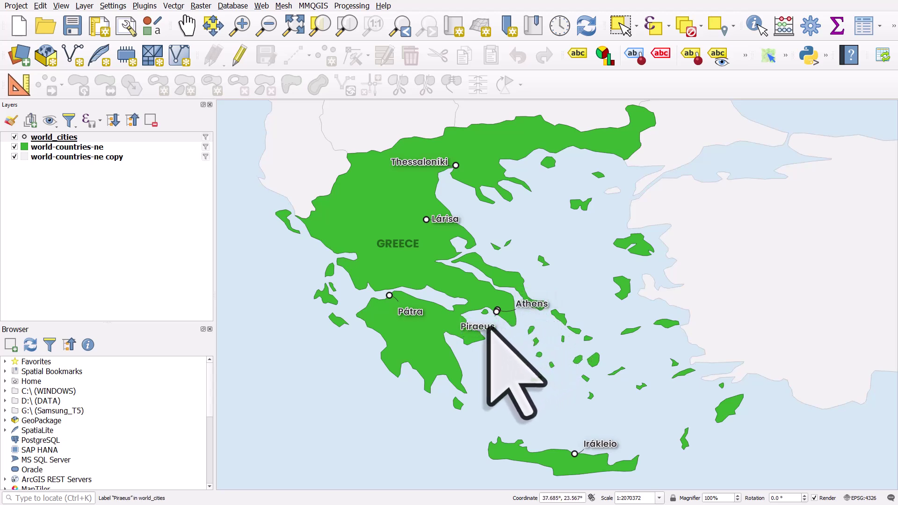
{"action": "left_click", "coordinate": [486, 333]}
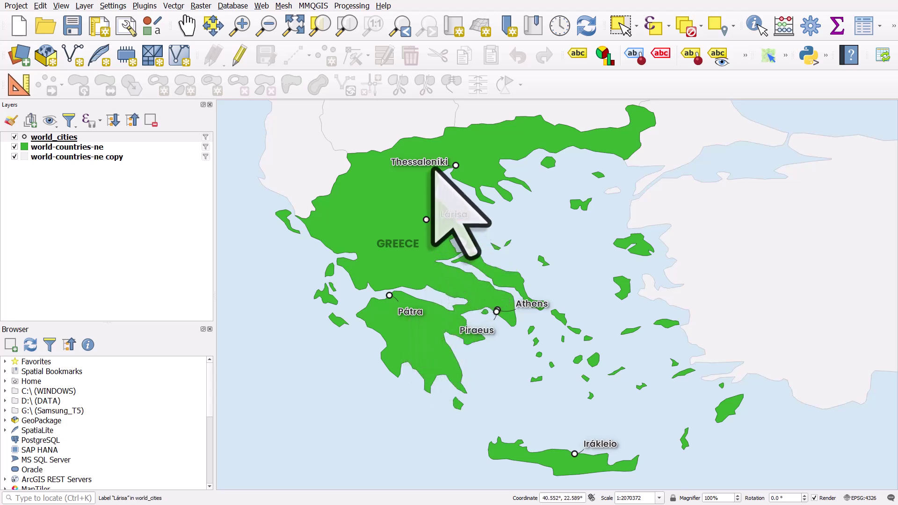
{"action": "left_click_drag", "start_coordinate": [431, 166], "coordinate": [431, 161]}
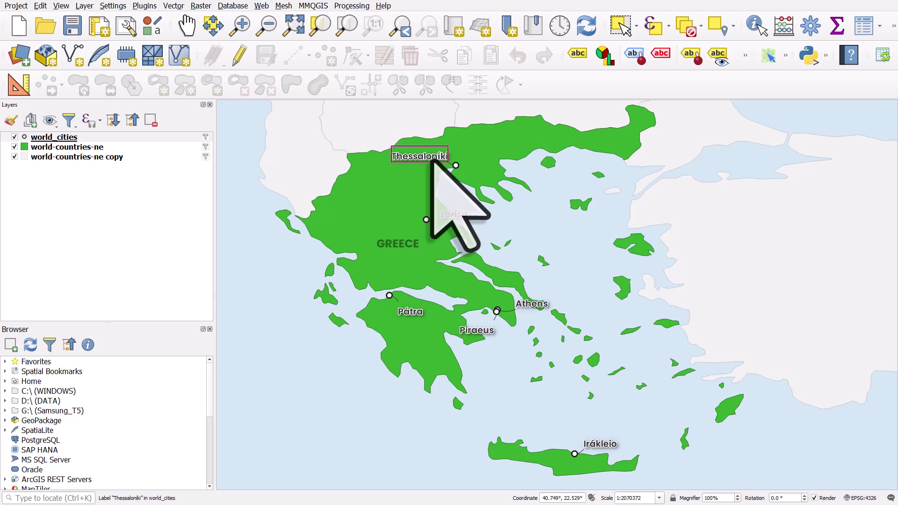
Open the expression builder for the data-defined override of Draw callouts in the world_cities label settings
{"action": "left_click", "coordinate": [80, 138]}
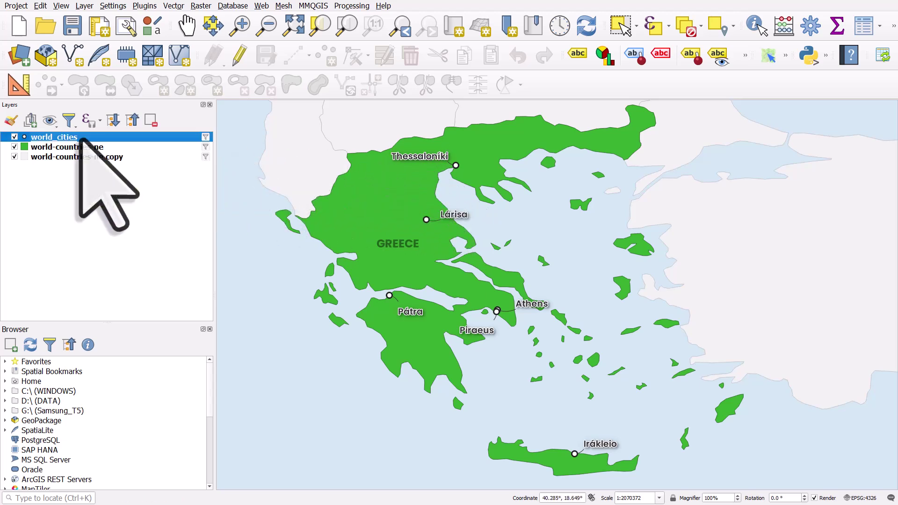
{"action": "double_click", "coordinate": [79, 138]}
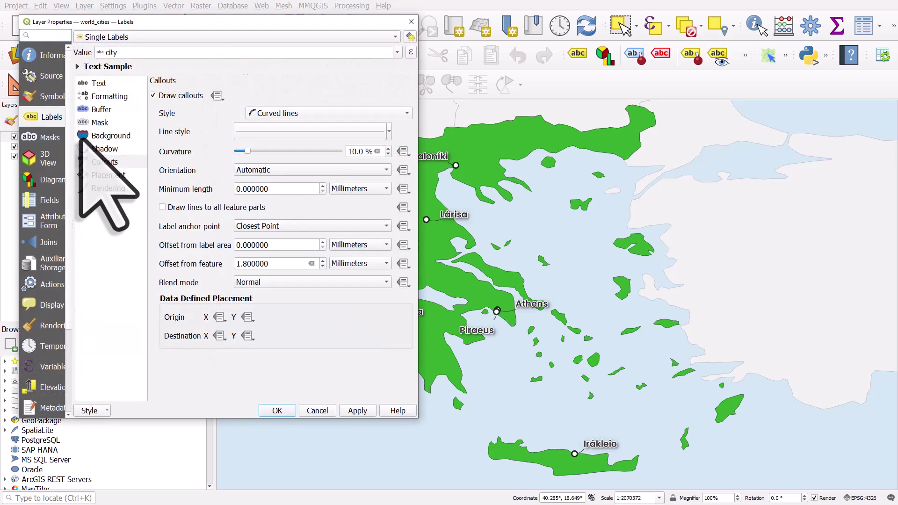
{"action": "left_click", "coordinate": [153, 95]}
{"action": "left_click", "coordinate": [153, 96]}
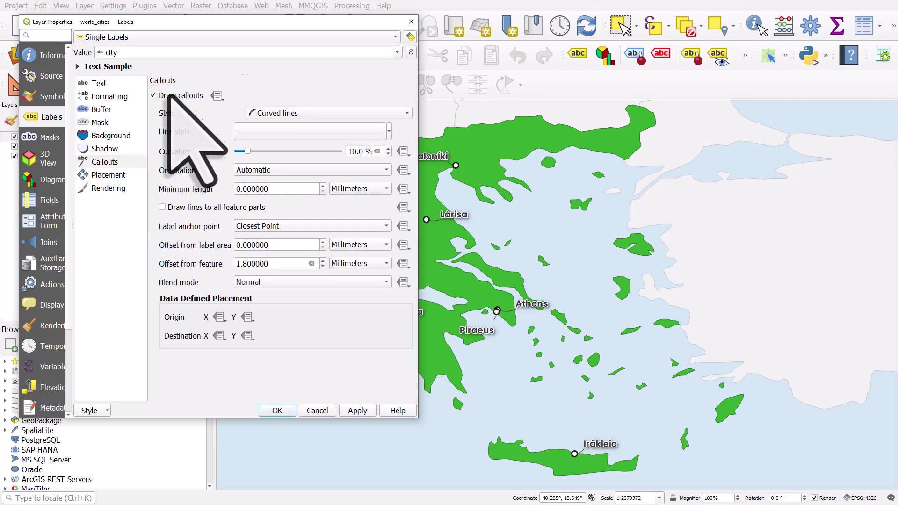
{"action": "left_click", "coordinate": [217, 95]}
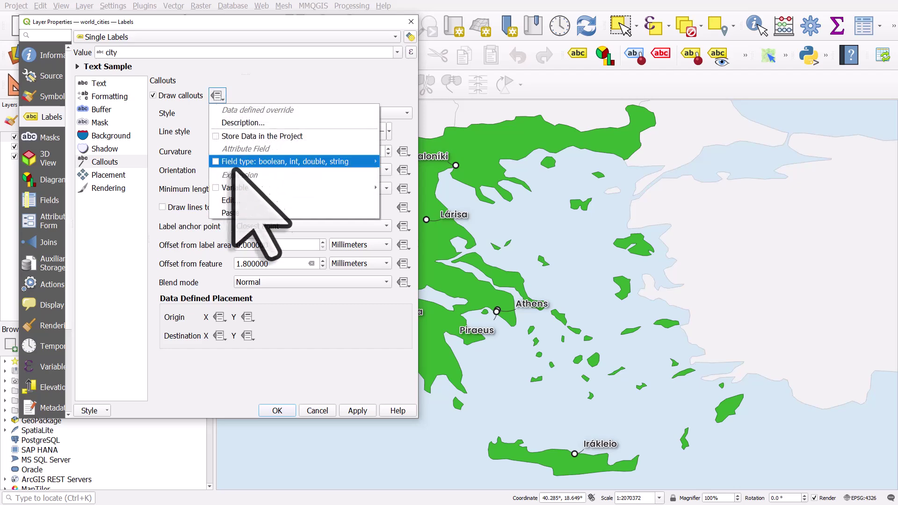
{"action": "left_click", "coordinate": [236, 200]}
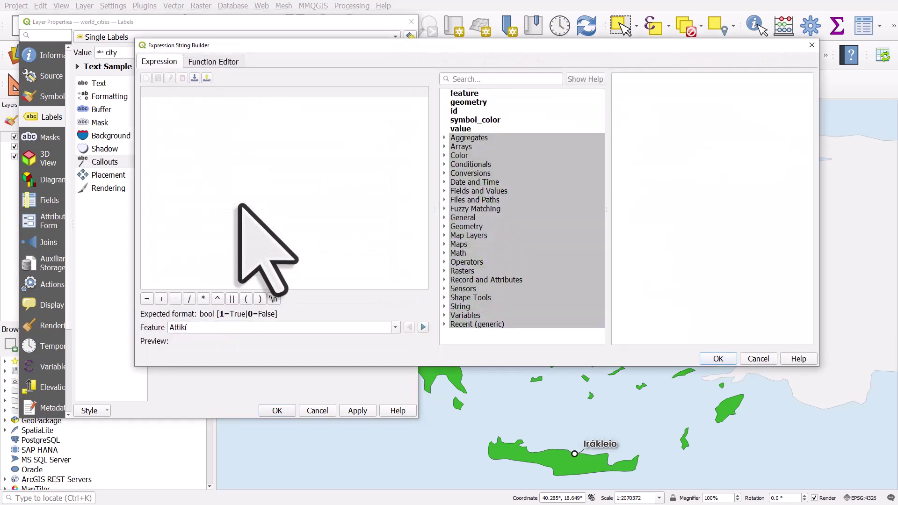
{"action": "left_click_drag", "start_coordinate": [818, 182], "coordinate": [668, 185]}
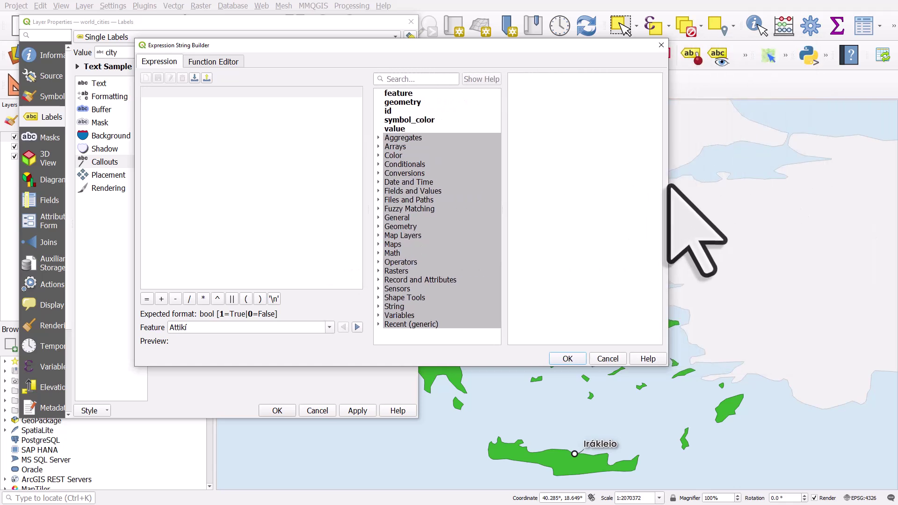
{"action": "left_click_drag", "start_coordinate": [489, 49], "coordinate": [415, 90]}
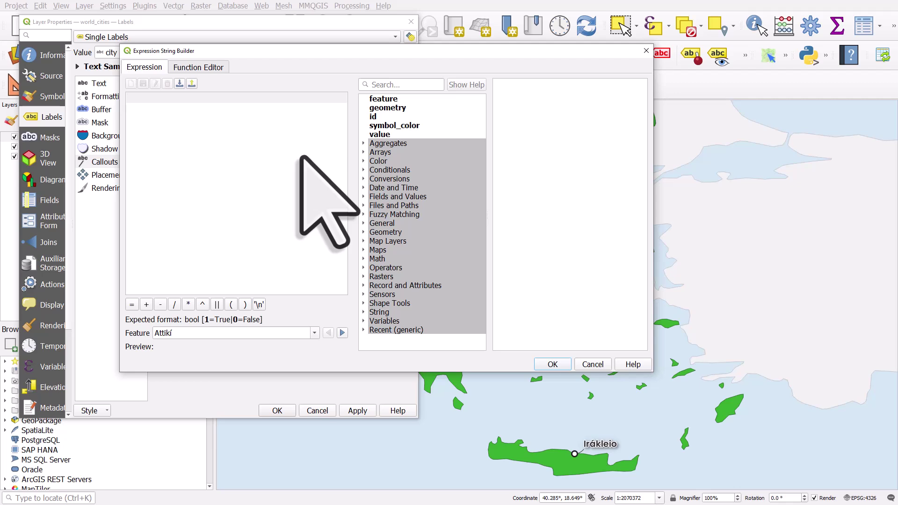
Begin the override expression with CASE and the condition WHEN "city" IN (, inserting the city field from the layer's fields
{"action": "type", "text": "CASE"}
{"action": "key", "text": "Return"}
{"action": "key", "text": "Return"}
{"action": "type", "text": "WHEN"}
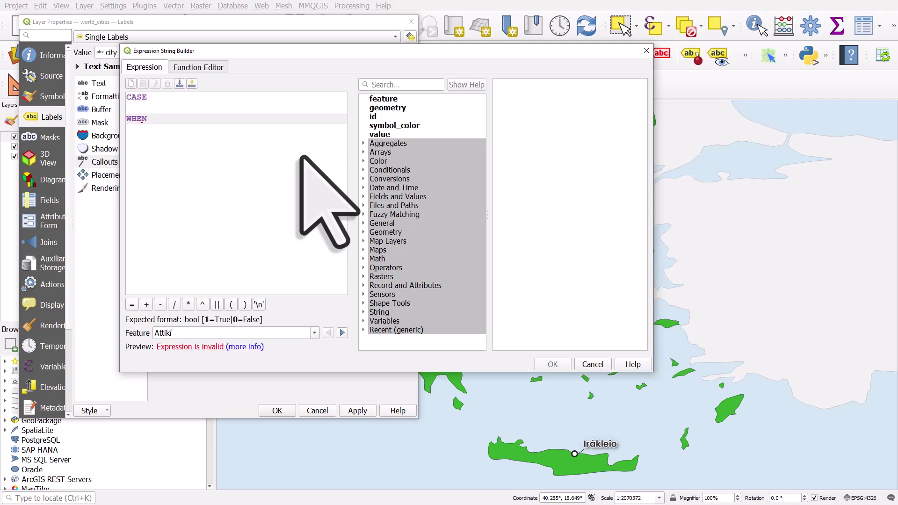
{"action": "left_click", "coordinate": [163, 106]}
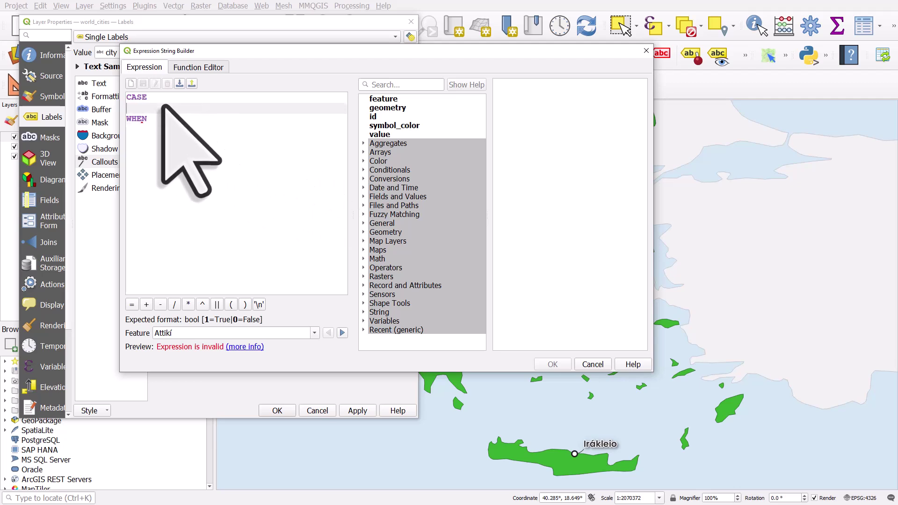
{"action": "left_click", "coordinate": [168, 121]}
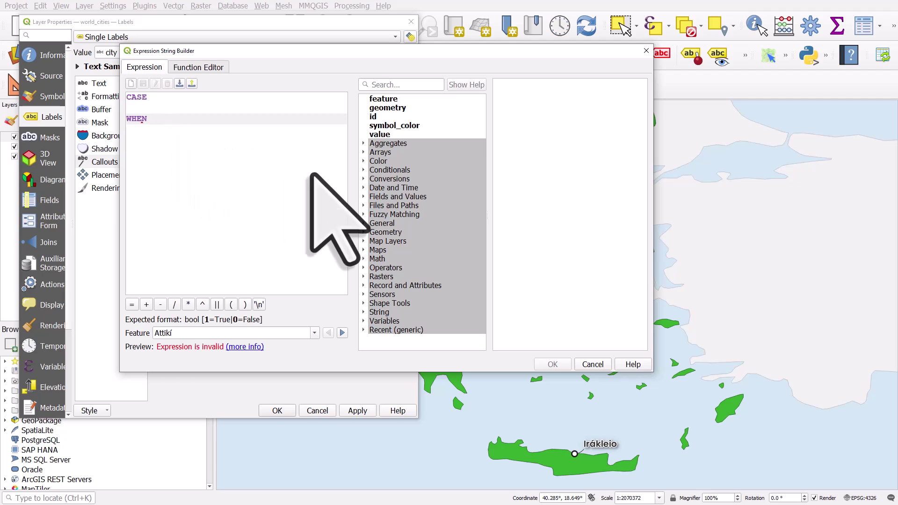
{"action": "left_click", "coordinate": [369, 197]}
{"action": "left_click", "coordinate": [363, 197]}
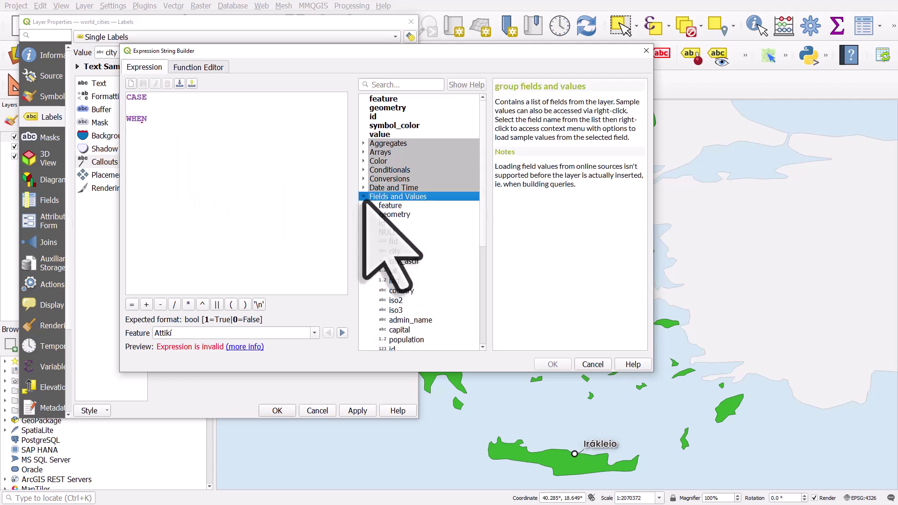
{"action": "double_click", "coordinate": [379, 250]}
{"action": "type", "text": "IN ("}
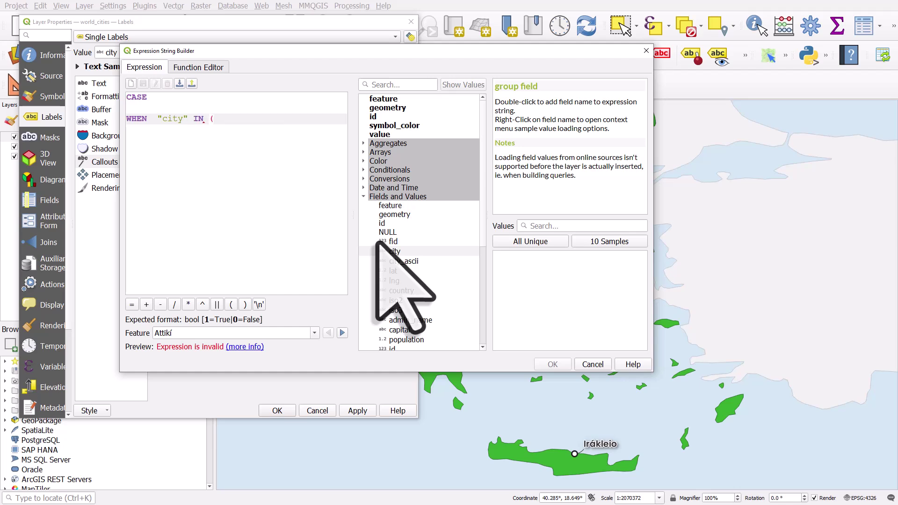
Load the city field's unique values and complete the condition's list with 'Athens' and 'Piraeus'
{"action": "left_click", "coordinate": [421, 251]}
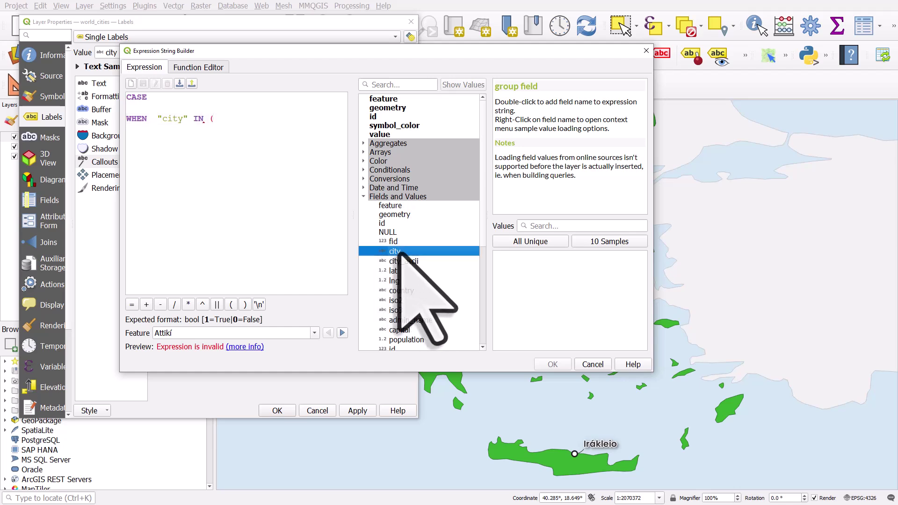
{"action": "left_click", "coordinate": [519, 242]}
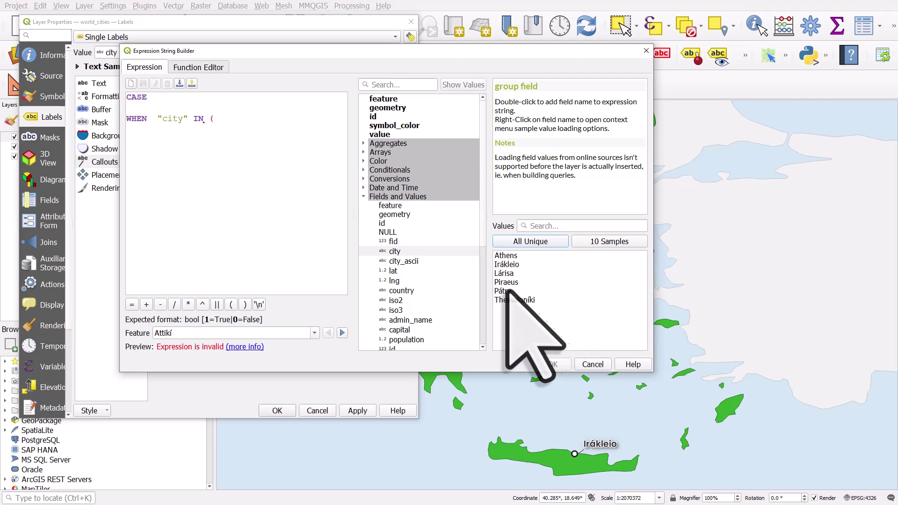
{"action": "left_click", "coordinate": [228, 120]}
{"action": "double_click", "coordinate": [500, 256]}
{"action": "type", "text": ","}
{"action": "double_click", "coordinate": [509, 282]}
{"action": "type", "text": ")"}
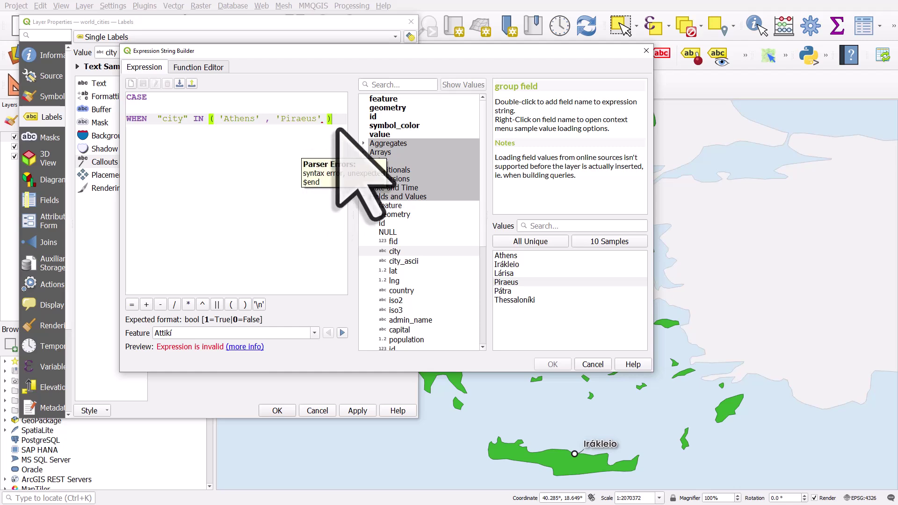
Finish the expression with THEN 1, ELSE 0 and END so only the listed cities draw callouts
{"action": "key", "text": "Return"}
{"action": "type", "text": "THEN "}
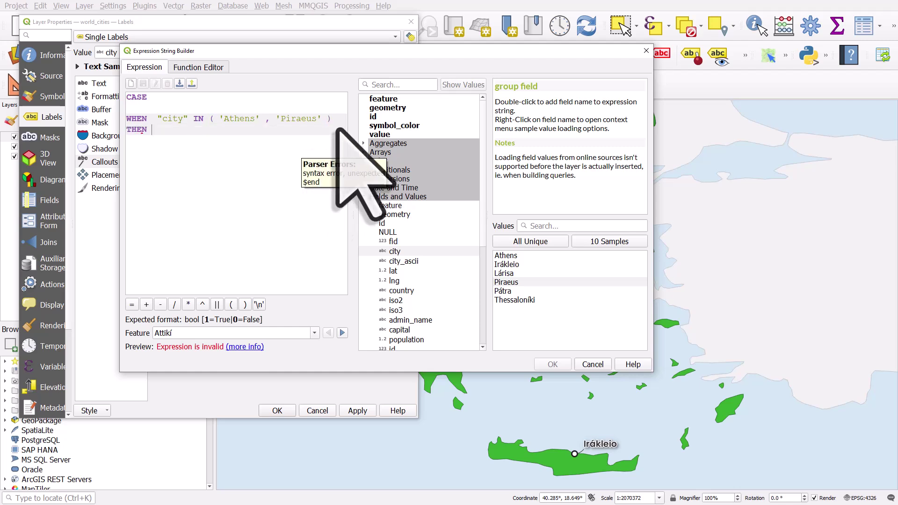
{"action": "type", "text": "1"}
{"action": "key", "text": "Return"}
{"action": "key", "text": "Return"}
{"action": "type", "text": "S"}
{"action": "type", "text": "LSE"}
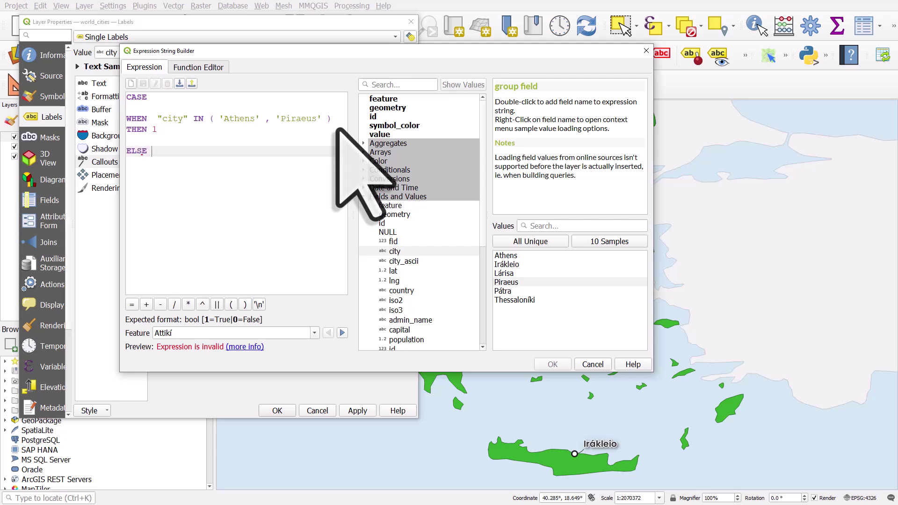
{"action": "type", "text": " 0"}
{"action": "key", "text": "Return"}
{"action": "key", "text": "Return"}
{"action": "type", "text": "END"}
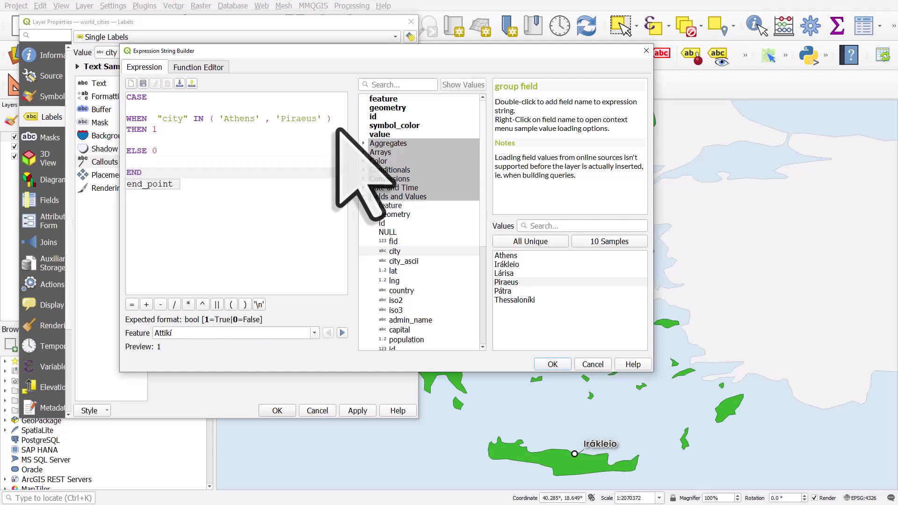
Accept the completed CASE expression for Draw callouts and confirm the world_cities label settings
{"action": "left_click", "coordinate": [296, 214]}
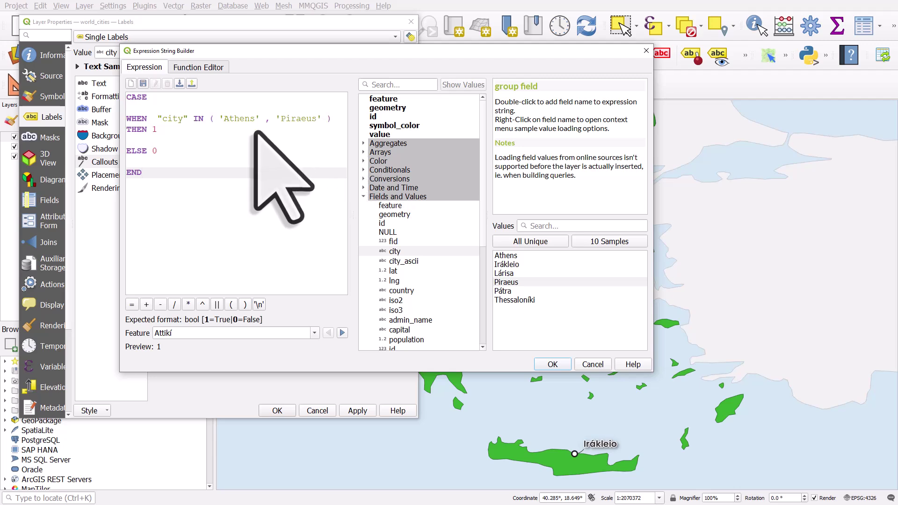
{"action": "left_click", "coordinate": [126, 150]}
{"action": "double_click", "coordinate": [130, 151]}
{"action": "left_click", "coordinate": [156, 152]}
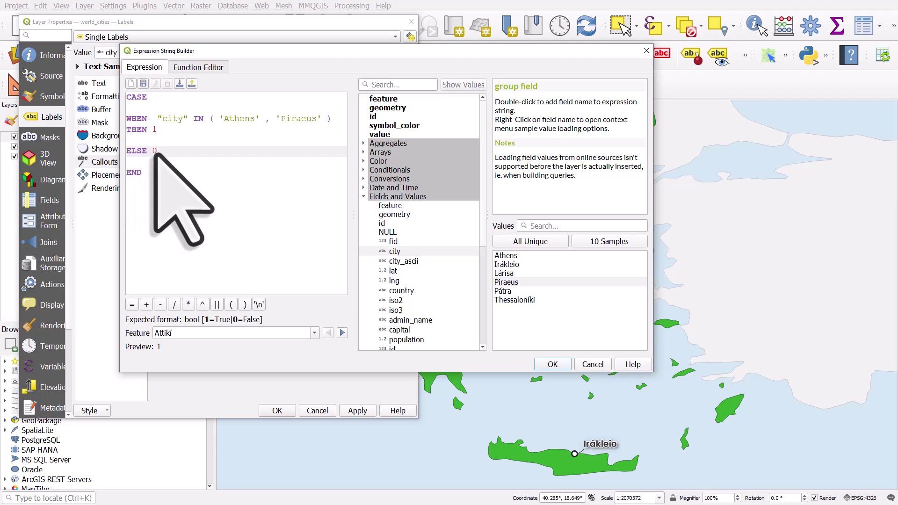
{"action": "left_click", "coordinate": [142, 174]}
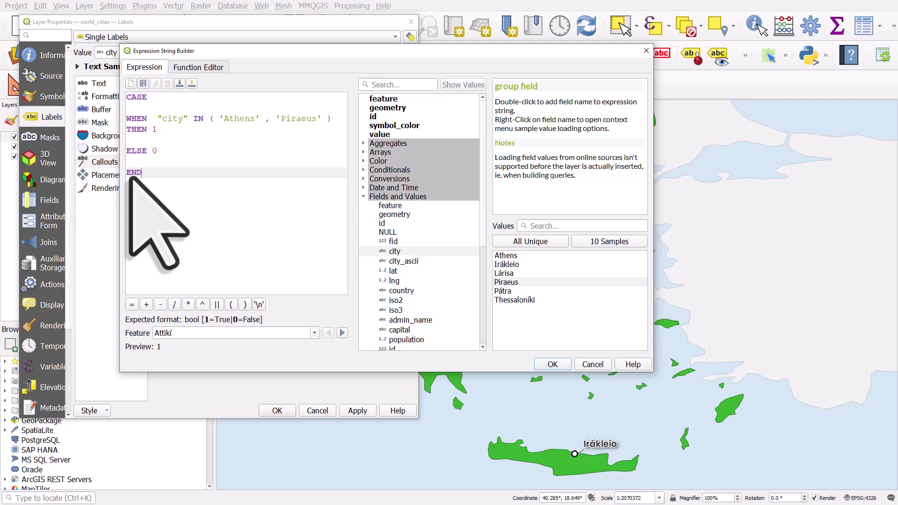
{"action": "left_click", "coordinate": [553, 365]}
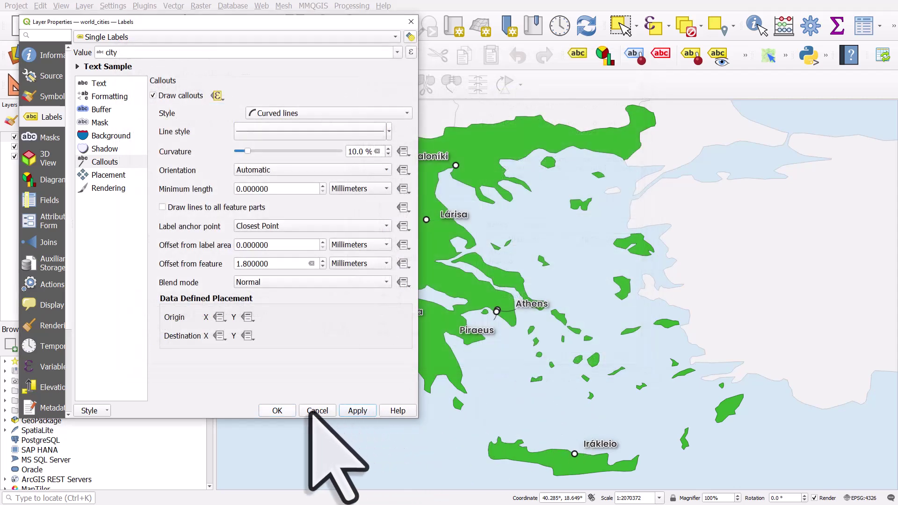
{"action": "left_click", "coordinate": [285, 409]}
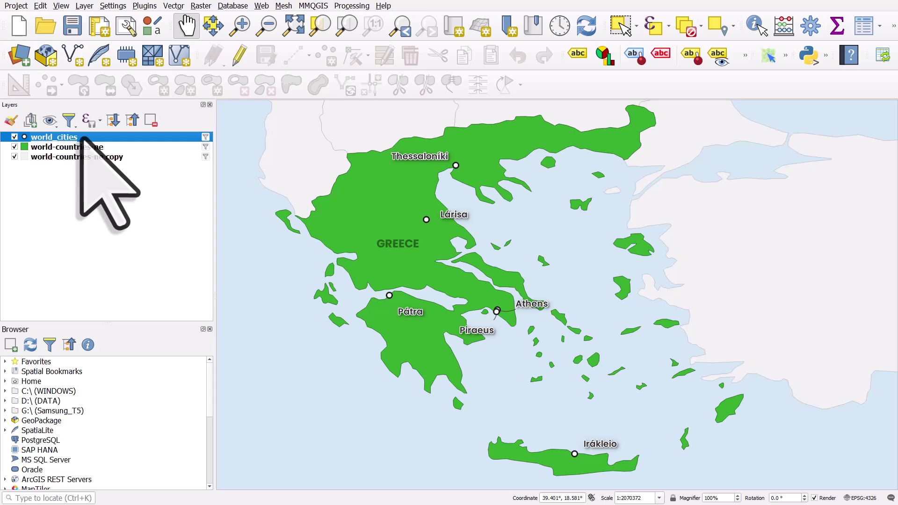
Set the label placement distance of world_cities to 0.5 millimetres and apply it
{"action": "mouse_move", "coordinate": [81, 138]}
{"action": "double_click", "coordinate": [81, 138]}
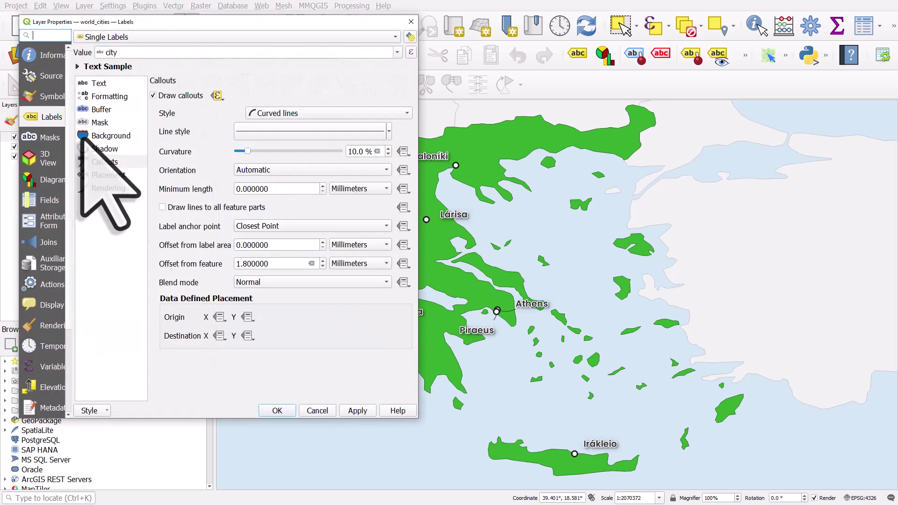
{"action": "left_click", "coordinate": [108, 175]}
{"action": "double_click", "coordinate": [194, 178]}
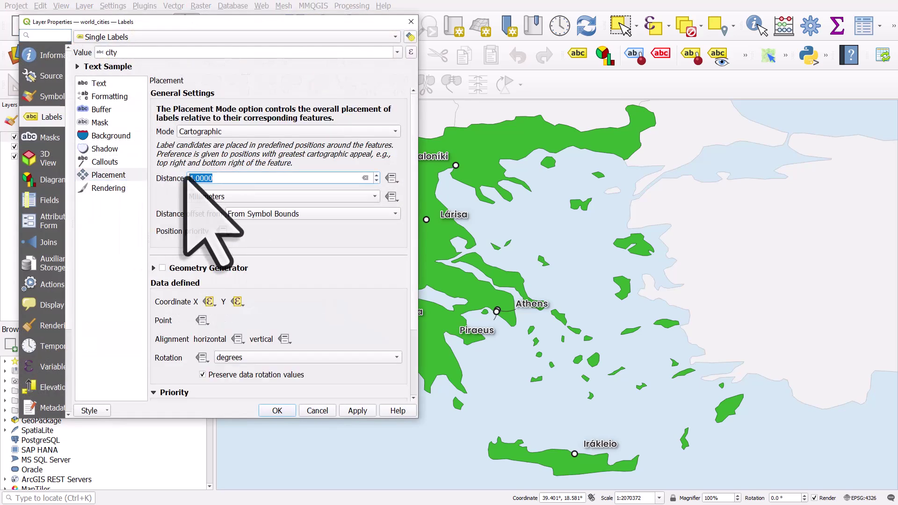
{"action": "type", "text": "0.5"}
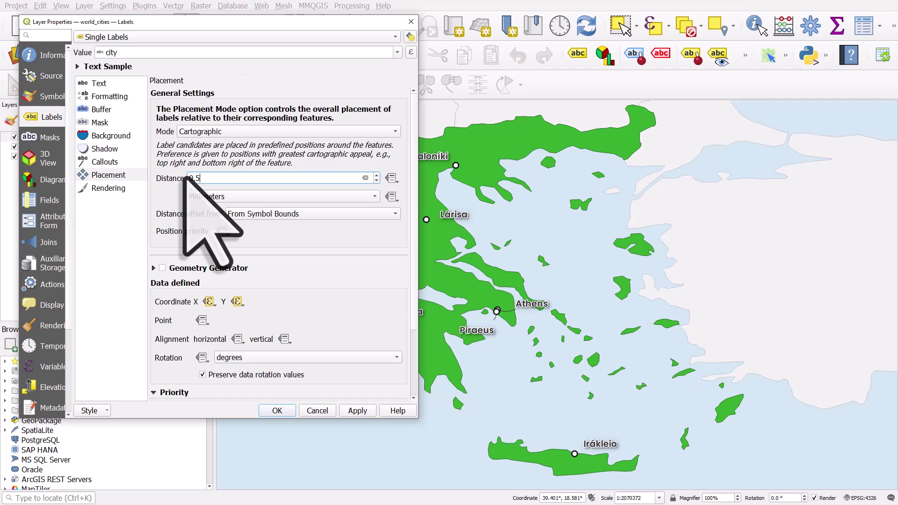
{"action": "left_click", "coordinate": [360, 413]}
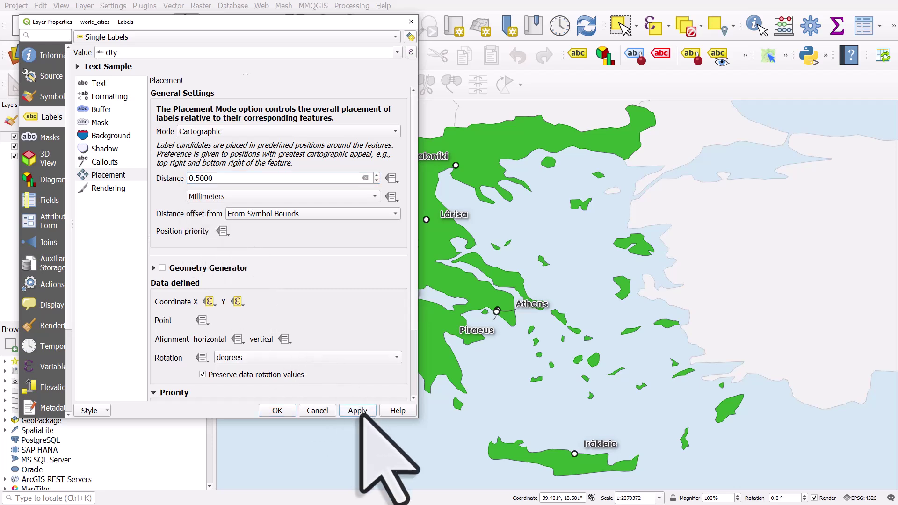
Deactivate the data-defined Coordinate X and Y overrides in the city label placement, and confirm the layer properties
{"action": "left_click", "coordinate": [208, 301]}
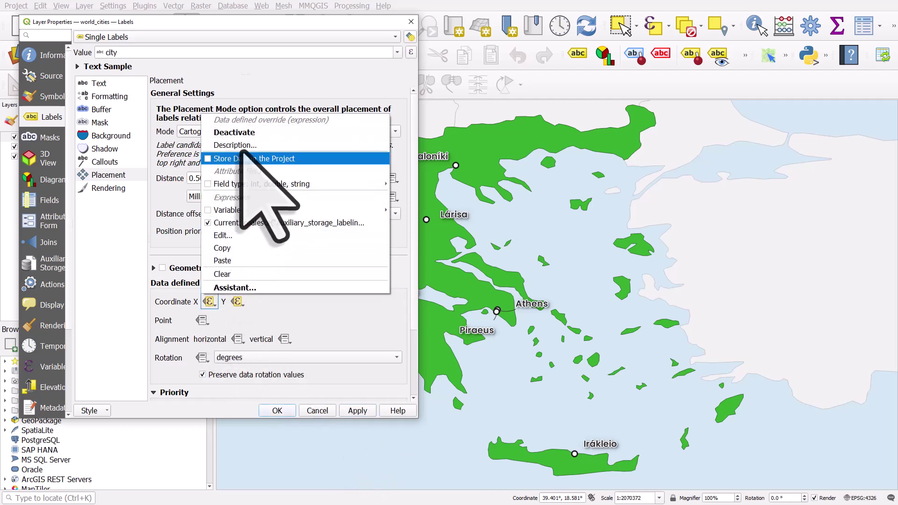
{"action": "left_click", "coordinate": [252, 132]}
{"action": "left_click", "coordinate": [237, 301]}
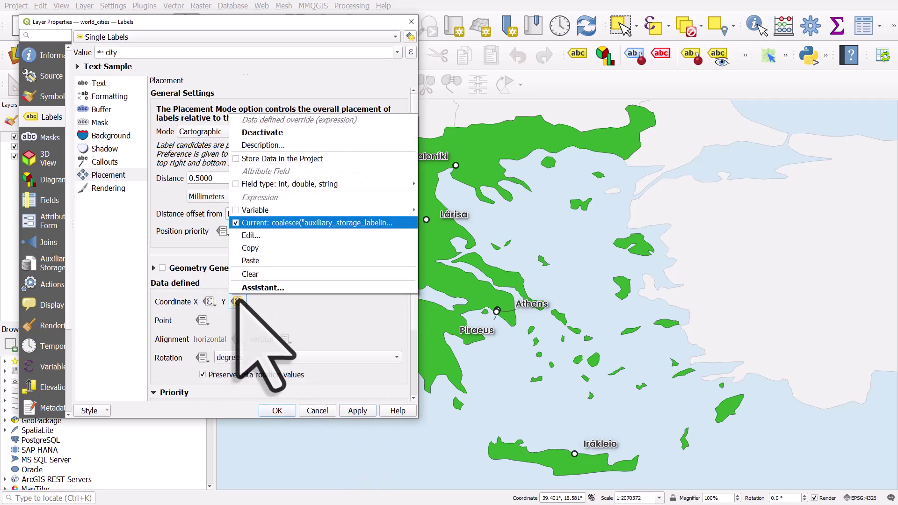
{"action": "left_click", "coordinate": [273, 132]}
{"action": "left_click", "coordinate": [358, 410]}
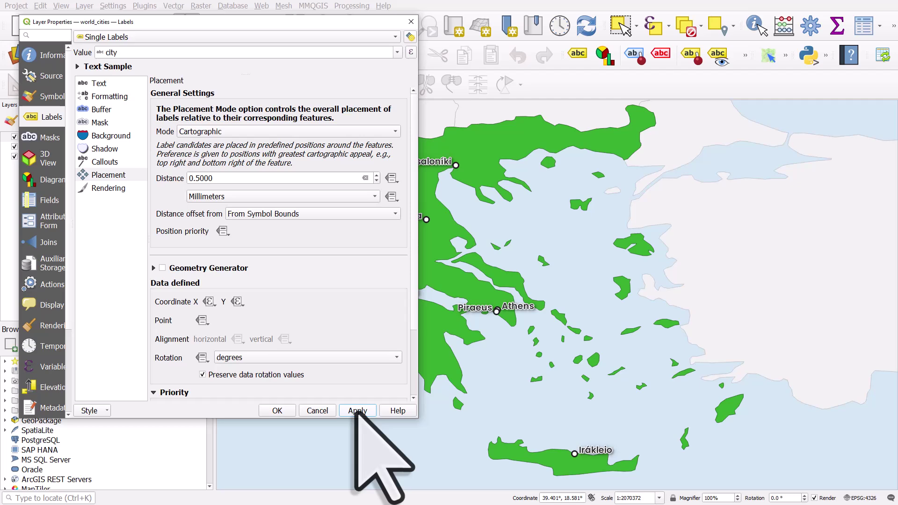
{"action": "left_click", "coordinate": [277, 410]}
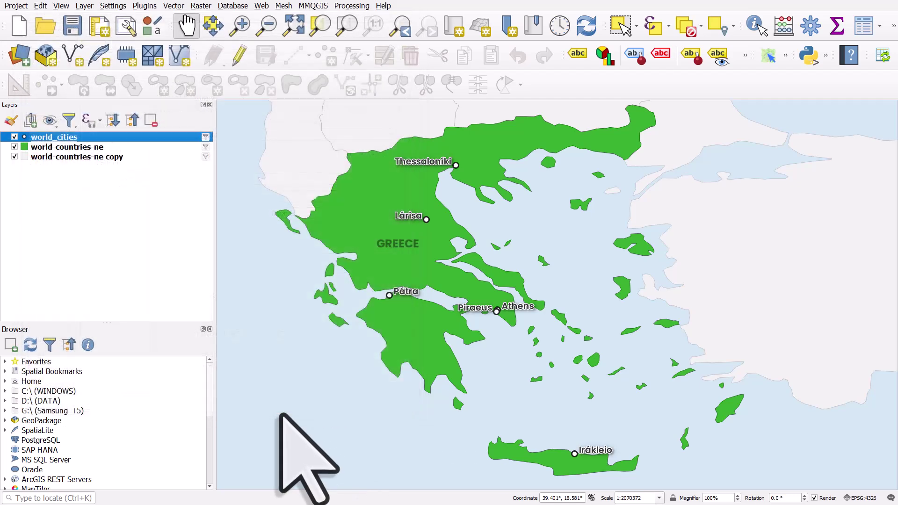
With the Move Label tool, move the Athens label farther east of its point and the Lárisa label closer to its point
{"action": "left_click", "coordinate": [744, 58]}
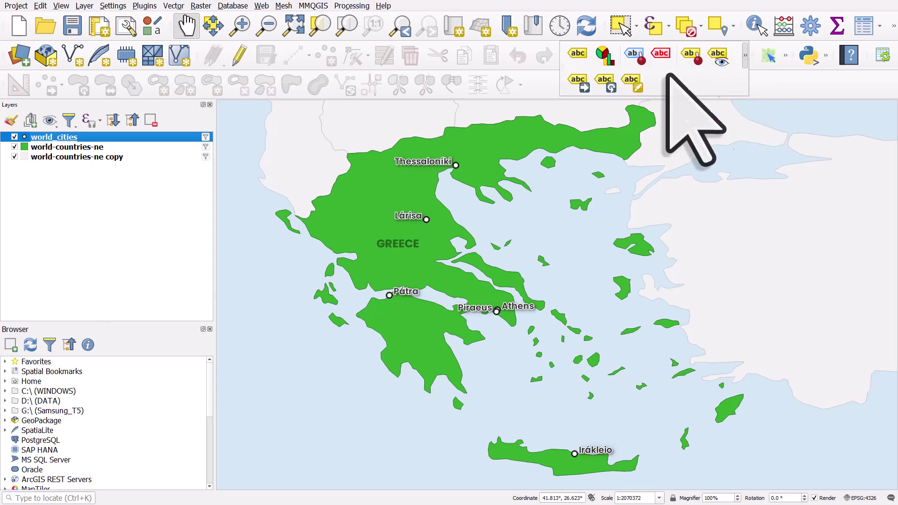
{"action": "left_click", "coordinate": [584, 88]}
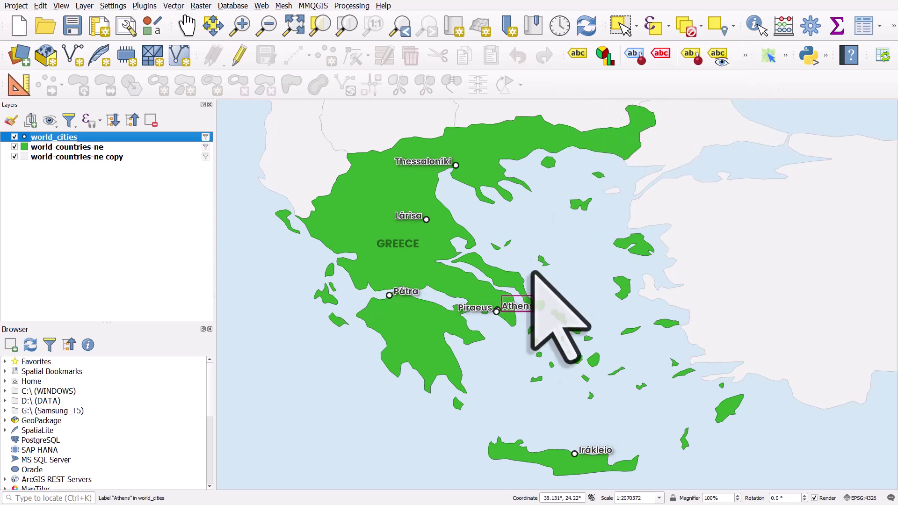
{"action": "left_click", "coordinate": [538, 302]}
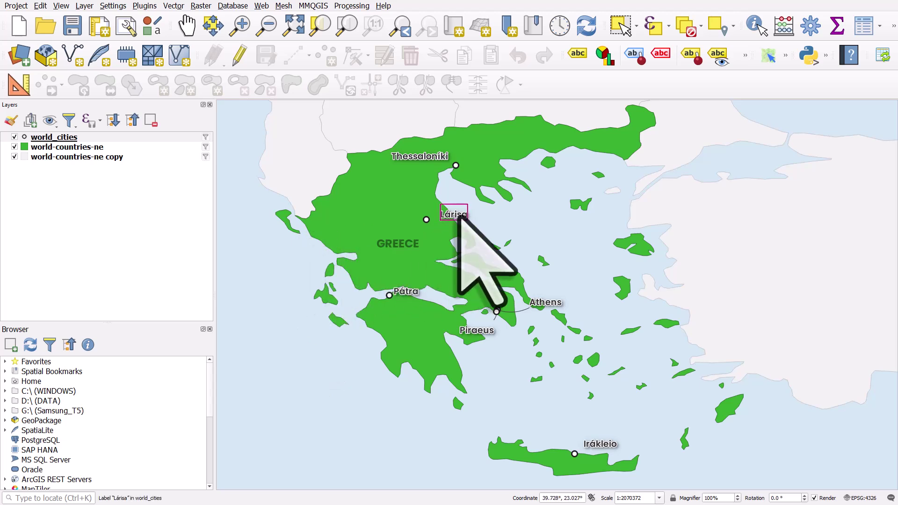
{"action": "left_click_drag", "start_coordinate": [459, 217], "coordinate": [456, 221]}
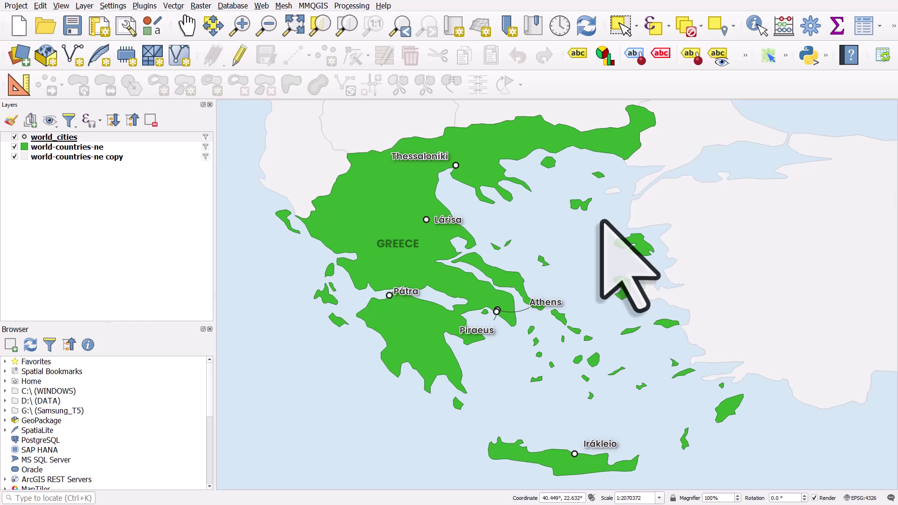
Reopen the Draw callouts override expression of world_cities for editing, and narrow and lower the expression builder so the Athens and Piraeus labels stay visible
{"action": "left_click", "coordinate": [70, 138]}
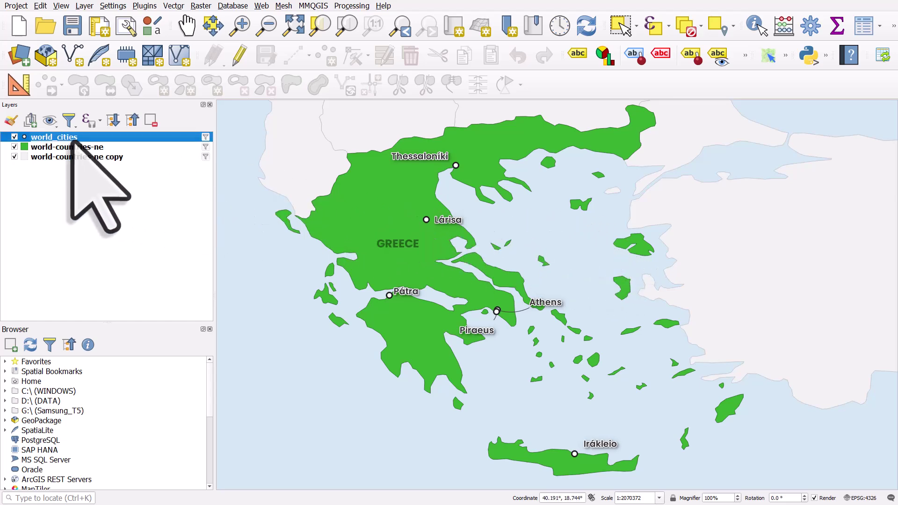
{"action": "double_click", "coordinate": [71, 138]}
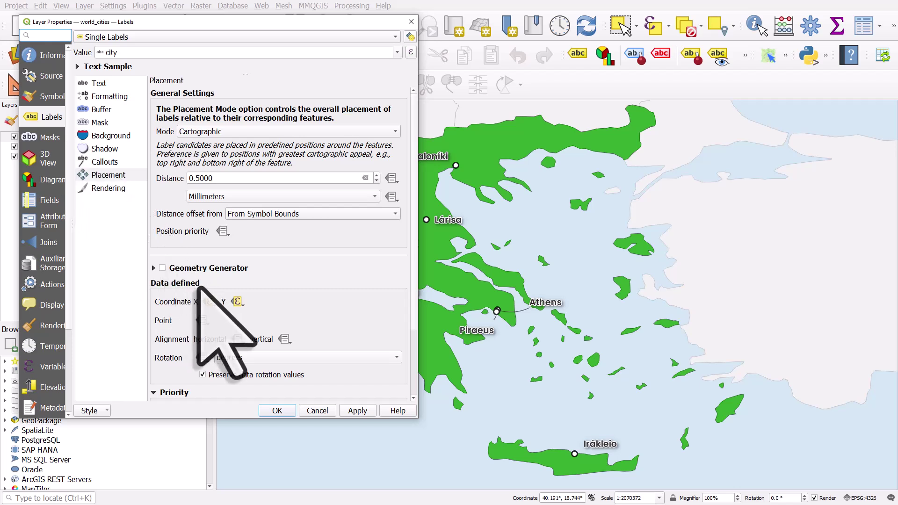
{"action": "left_click", "coordinate": [111, 186]}
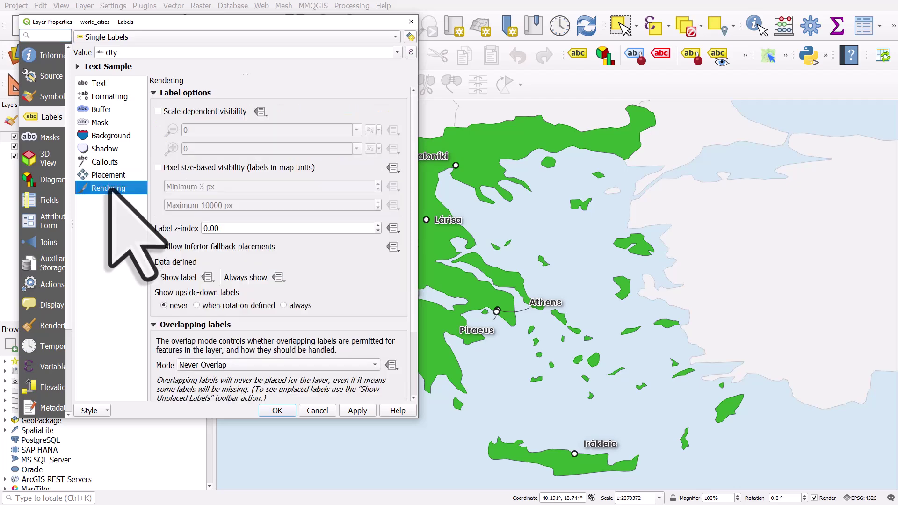
{"action": "left_click", "coordinate": [110, 176]}
{"action": "left_click", "coordinate": [106, 162]}
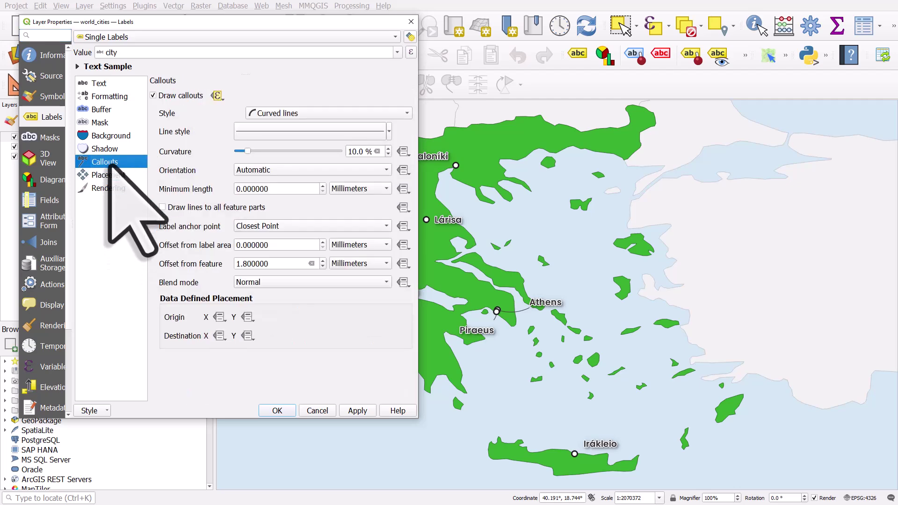
{"action": "left_click", "coordinate": [216, 96]}
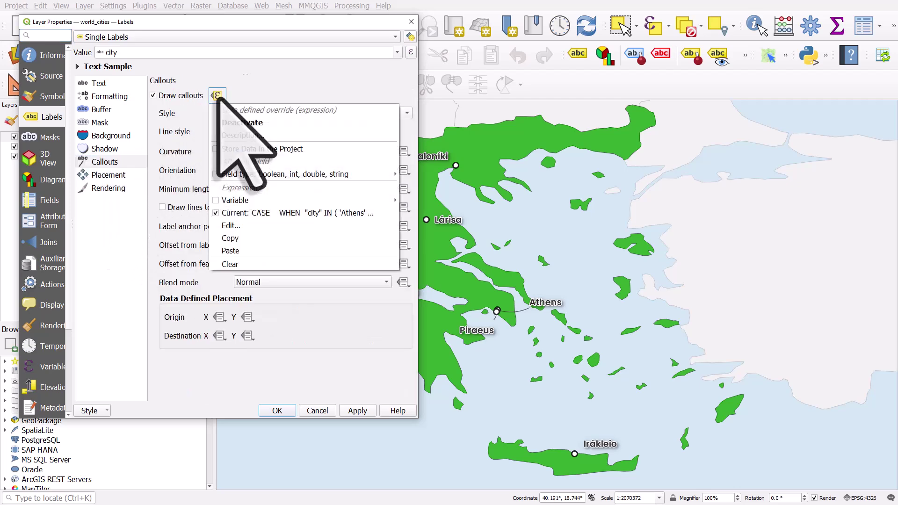
{"action": "left_click", "coordinate": [274, 225]}
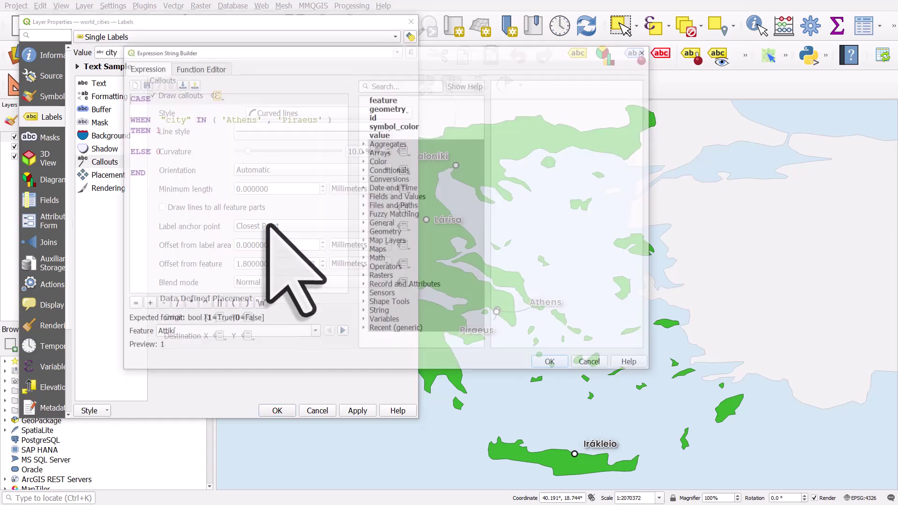
{"action": "left_click_drag", "start_coordinate": [653, 155], "coordinate": [445, 151]}
{"action": "left_click_drag", "start_coordinate": [386, 53], "coordinate": [380, 149]}
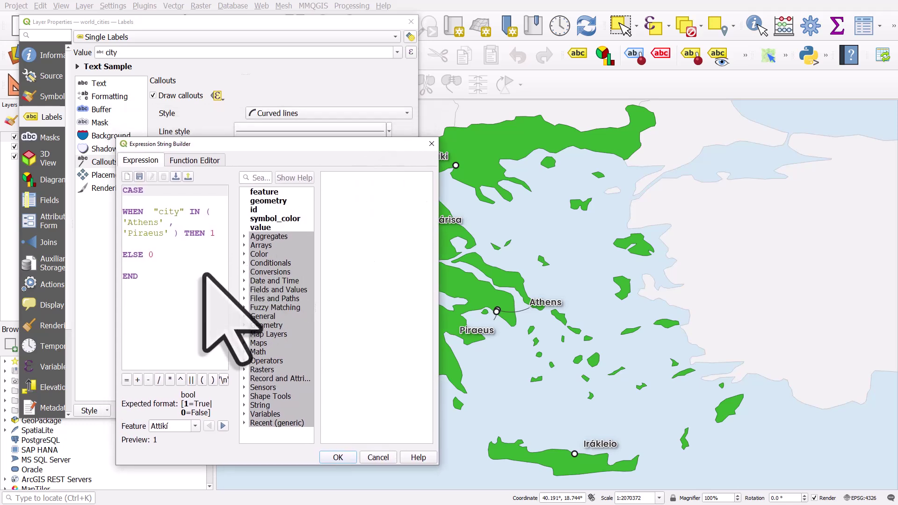